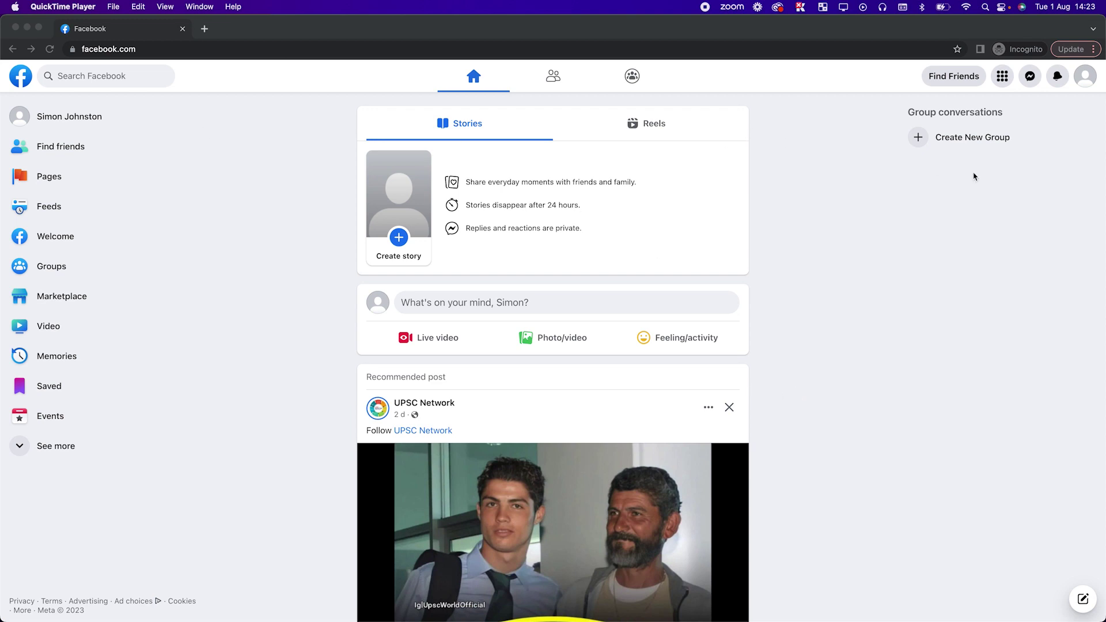
Open Facebook's Pages section from the left sidebar to reach Discover Pages.
{"action": "left_click", "coordinate": [946, 254]}
{"action": "left_click", "coordinate": [1082, 74]}
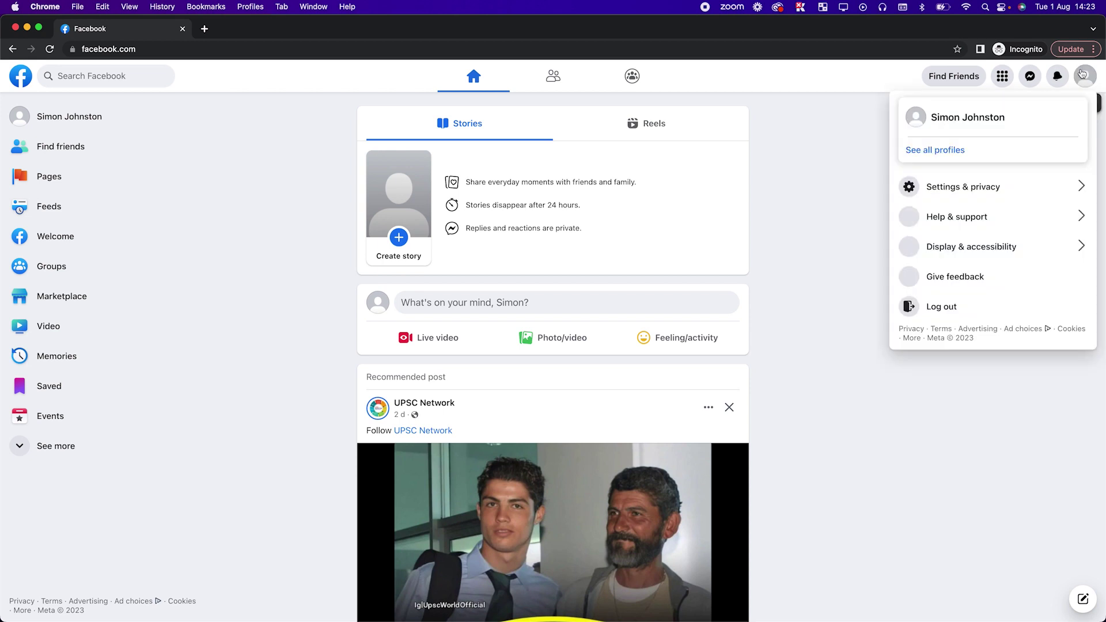
{"action": "left_click", "coordinate": [848, 138]}
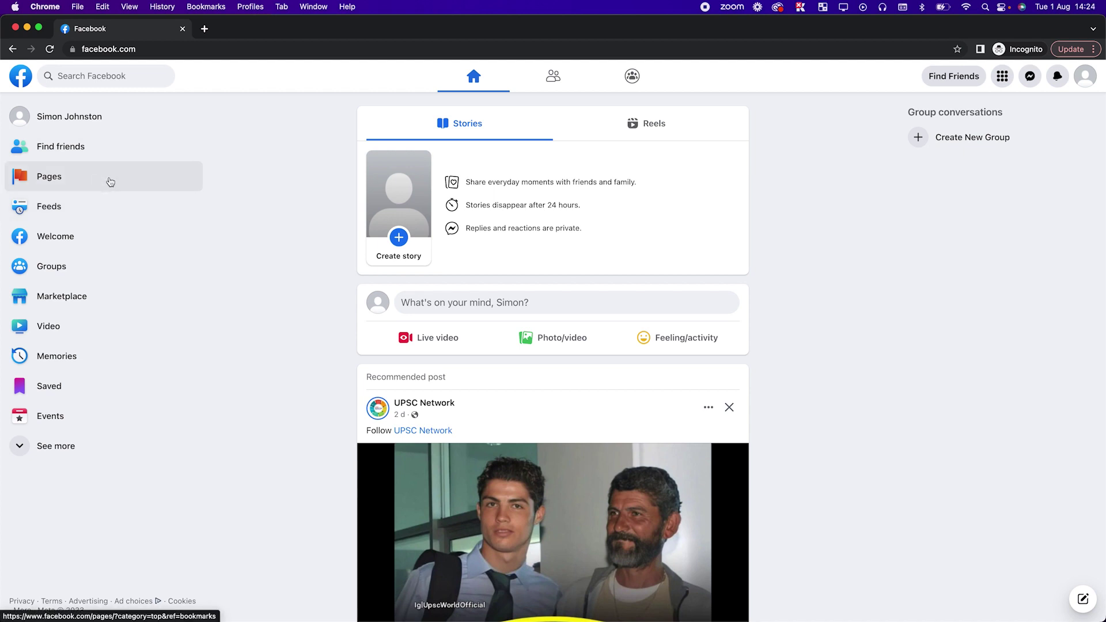
{"action": "left_click", "coordinate": [101, 183]}
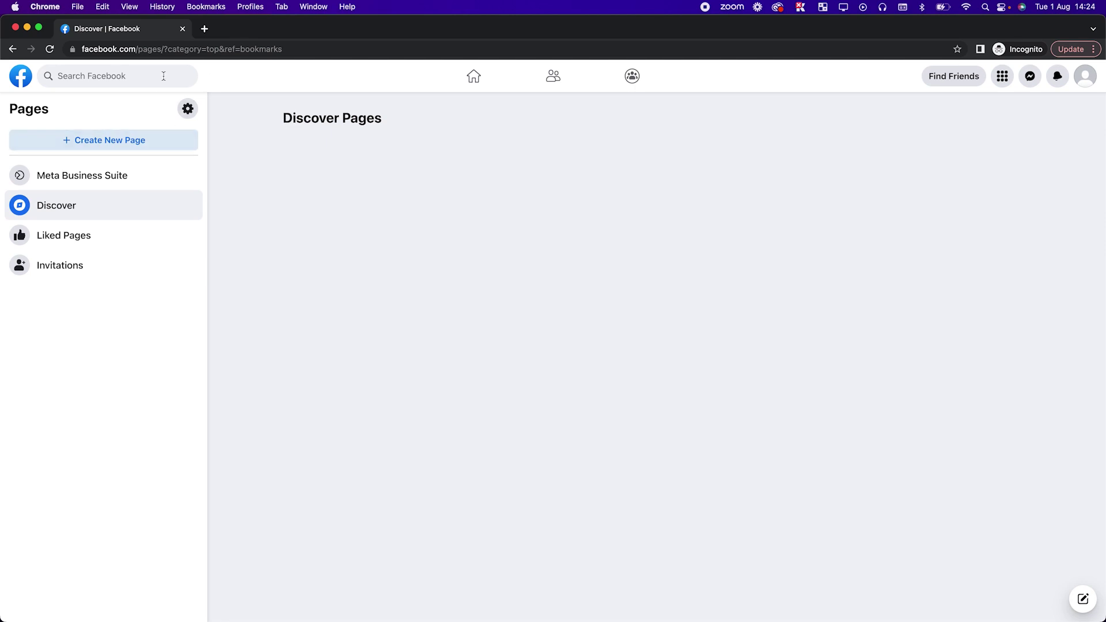
Go to business.facebook.com in a new Incognito tab.
{"action": "left_click", "coordinate": [201, 29]}
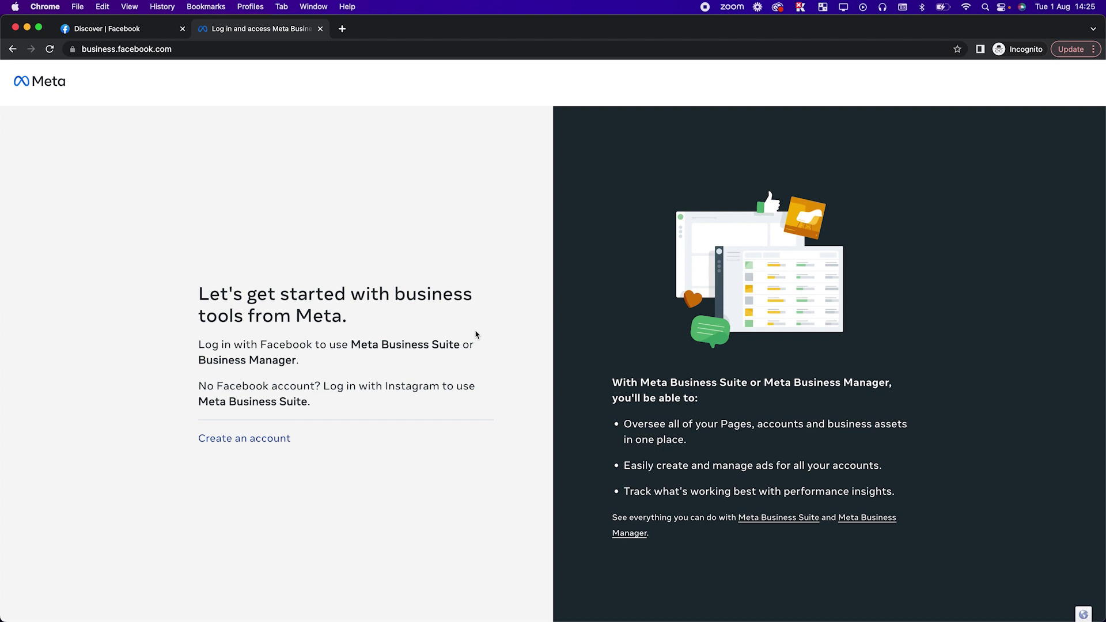
Start a new business account and enter 'Sample Business' as its name.
{"action": "left_click", "coordinate": [231, 444]}
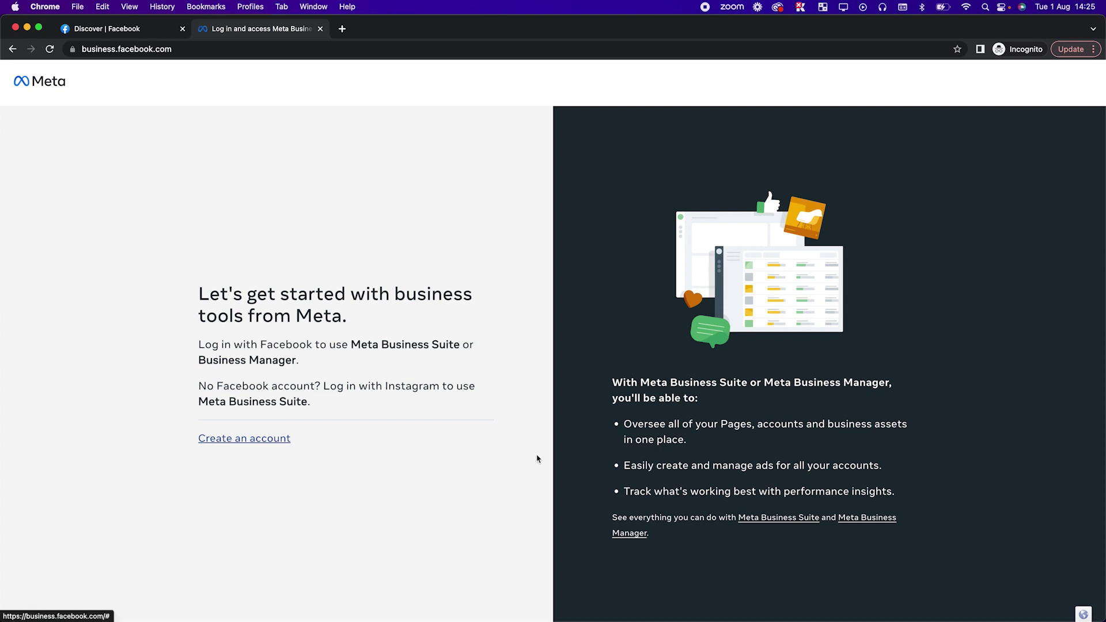
{"action": "left_click", "coordinate": [482, 245]}
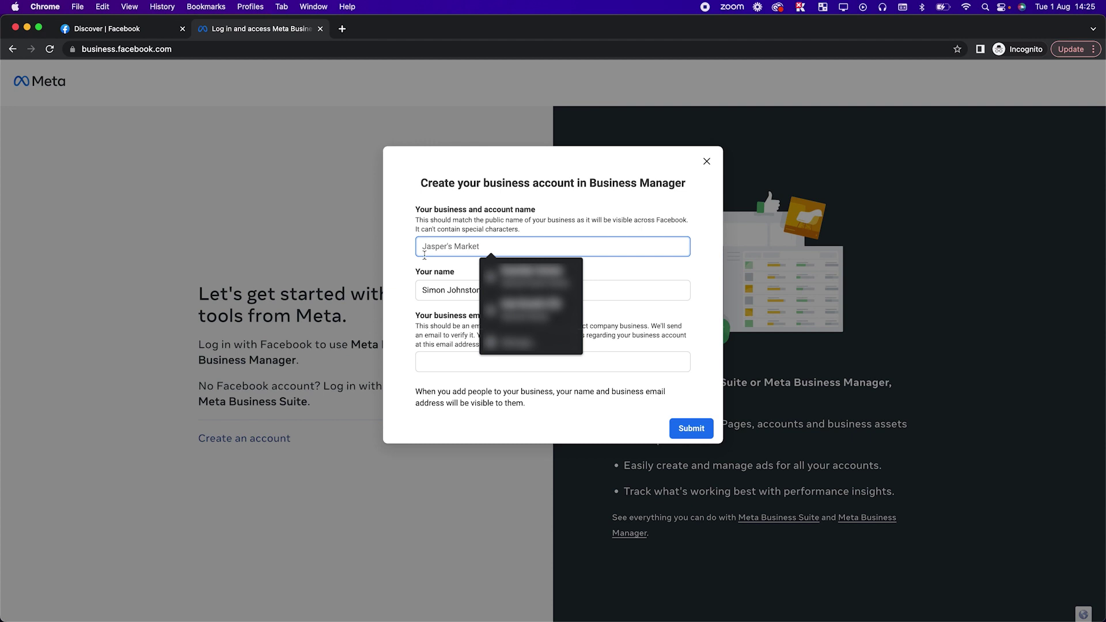
{"action": "type", "text": "Sample Business"}
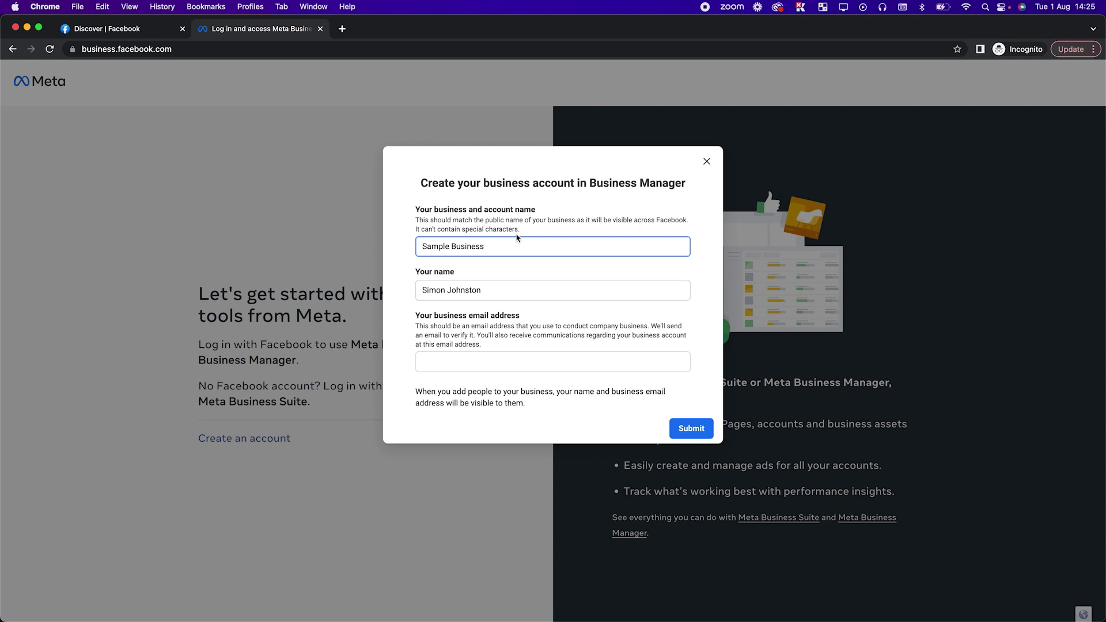
{"action": "key", "text": "ctrl+Up"}
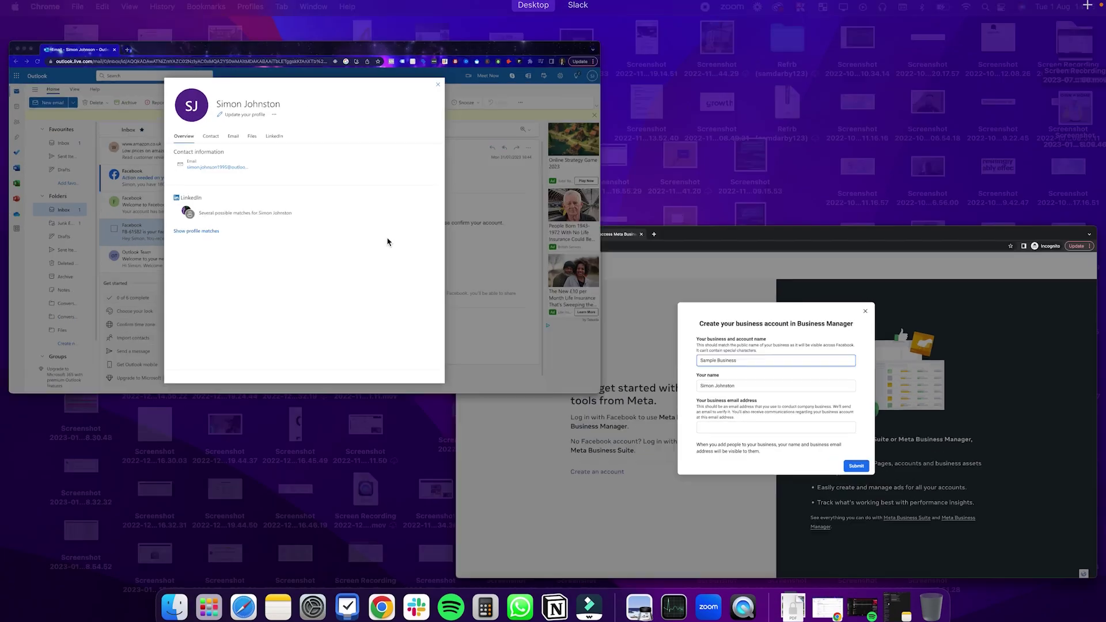
Copy the account's email from Outlook and paste it into the business email field.
{"action": "left_click", "coordinate": [388, 239]}
{"action": "left_click", "coordinate": [414, 227]}
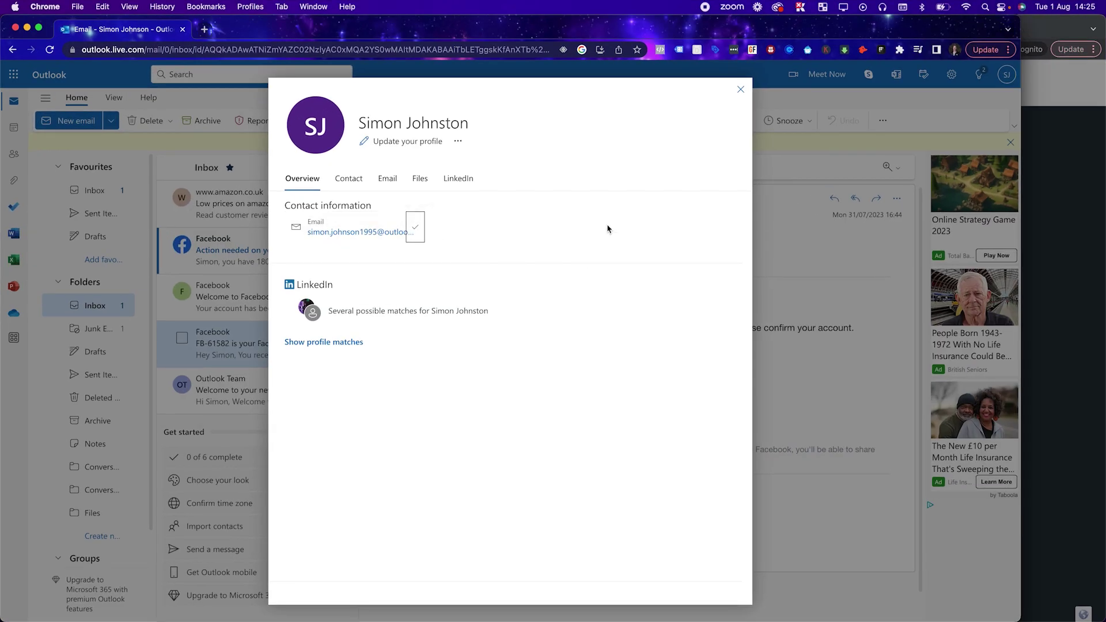
{"action": "key", "text": "ctrl+Up"}
{"action": "left_click", "coordinate": [815, 420]}
{"action": "left_click", "coordinate": [456, 362]}
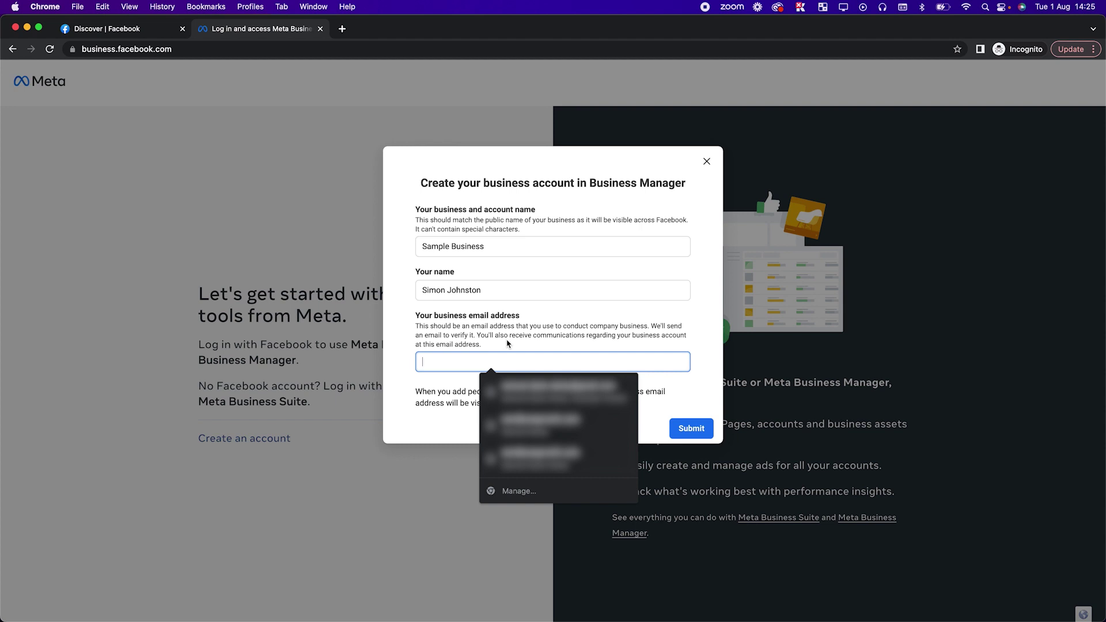
{"action": "key", "text": "super+v"}
Submit the Sample Business account details with the autofilled email.
{"action": "left_click", "coordinate": [682, 428]}
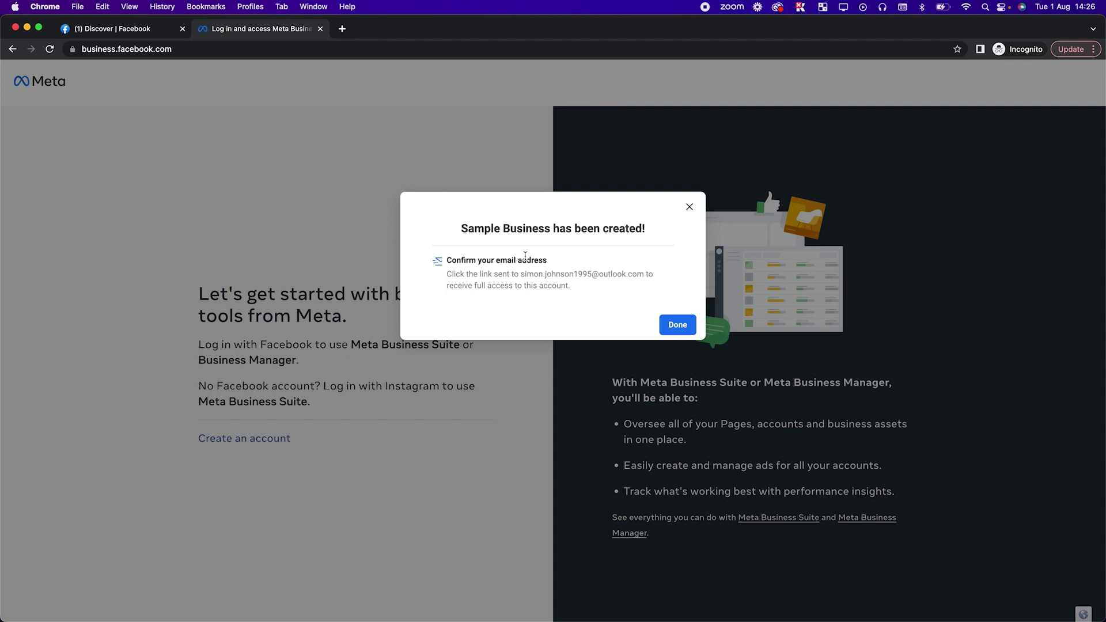
Dismiss the confirmation and open Business settings from the All tools menu.
{"action": "left_click", "coordinate": [674, 330]}
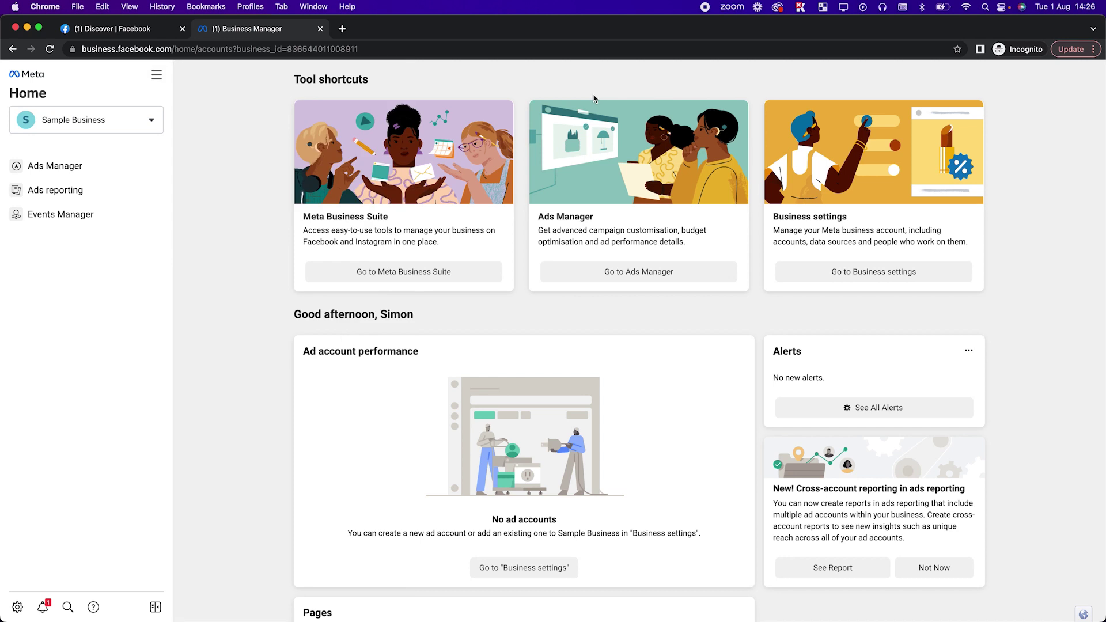
{"action": "scroll", "coordinate": [487, 533], "scroll_direction": "down", "scroll_amount": 3}
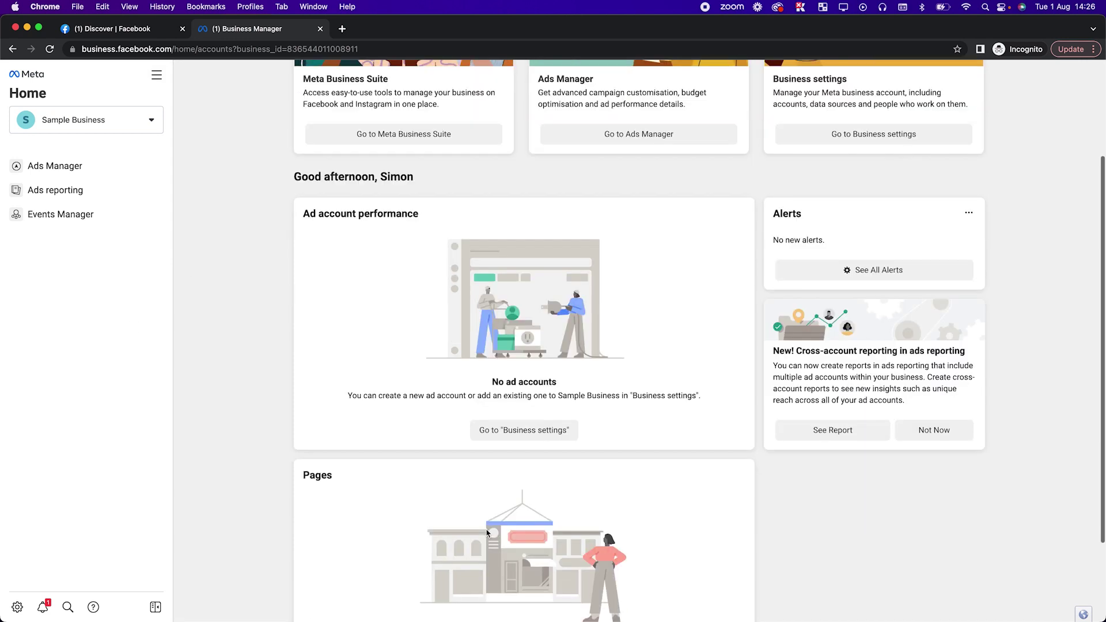
{"action": "scroll", "coordinate": [487, 533], "scroll_direction": "down", "scroll_amount": 2}
{"action": "scroll", "coordinate": [487, 403], "scroll_direction": "up", "scroll_amount": 8}
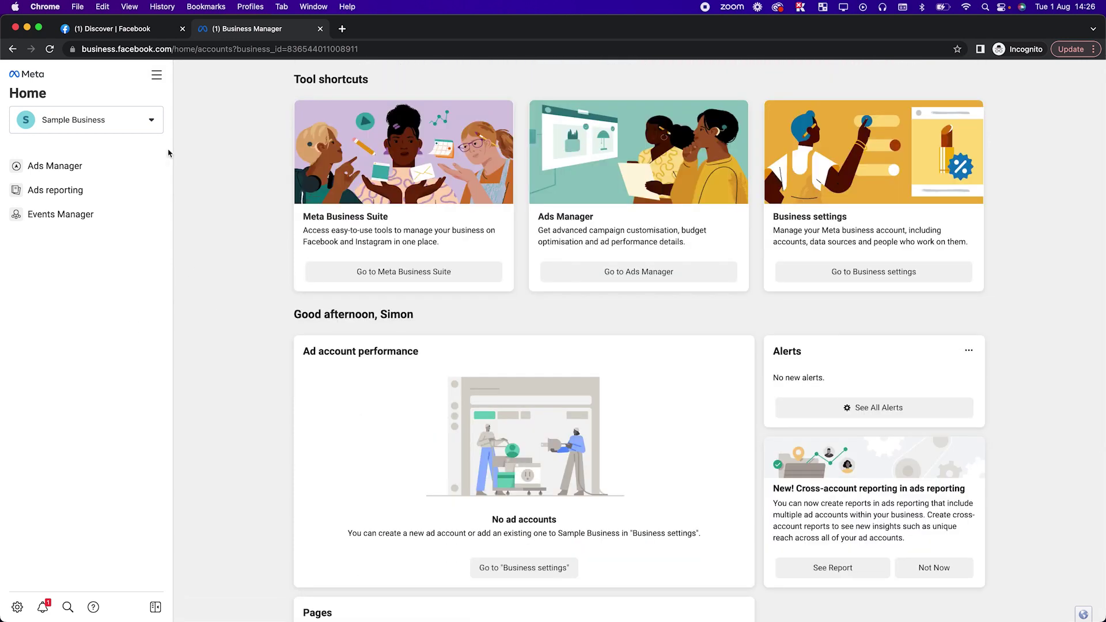
{"action": "left_click", "coordinate": [156, 75]}
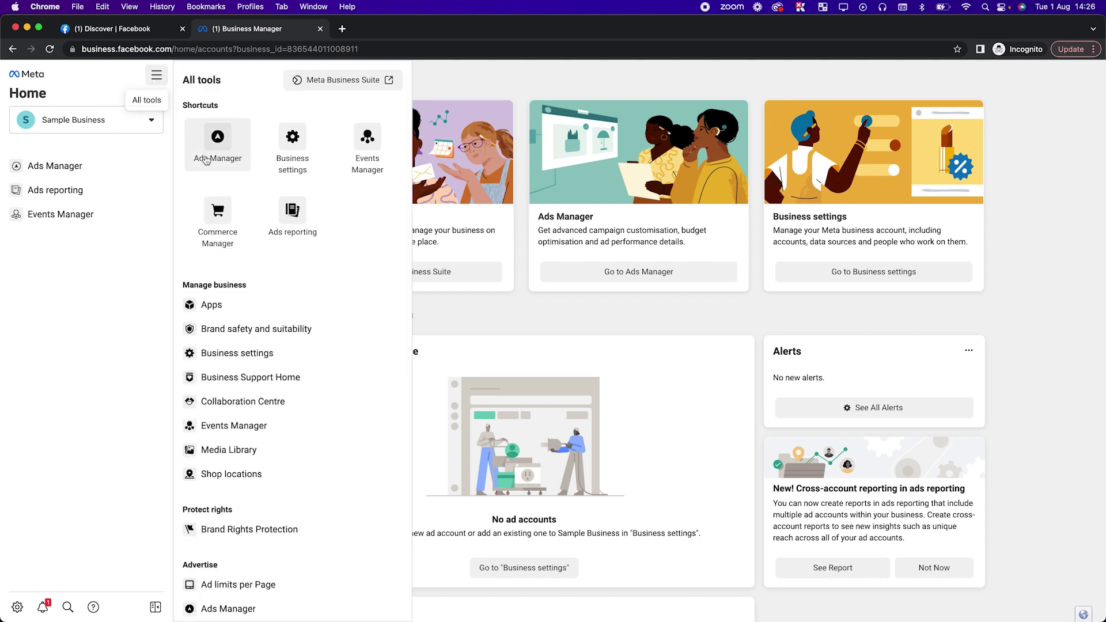
{"action": "left_click", "coordinate": [308, 149]}
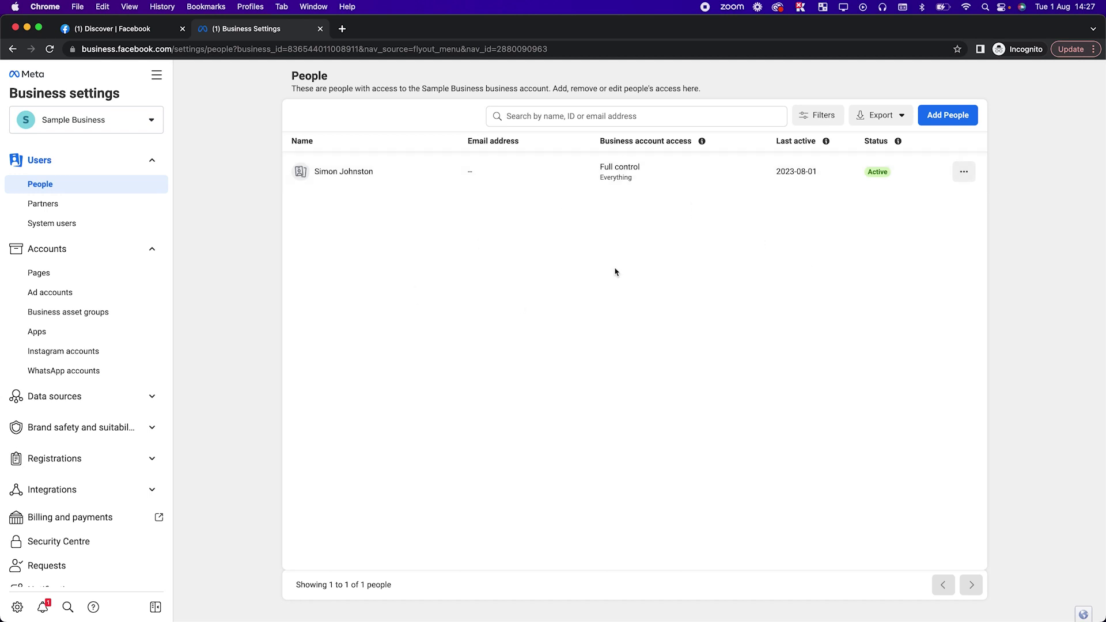
{"action": "left_click", "coordinate": [947, 115]}
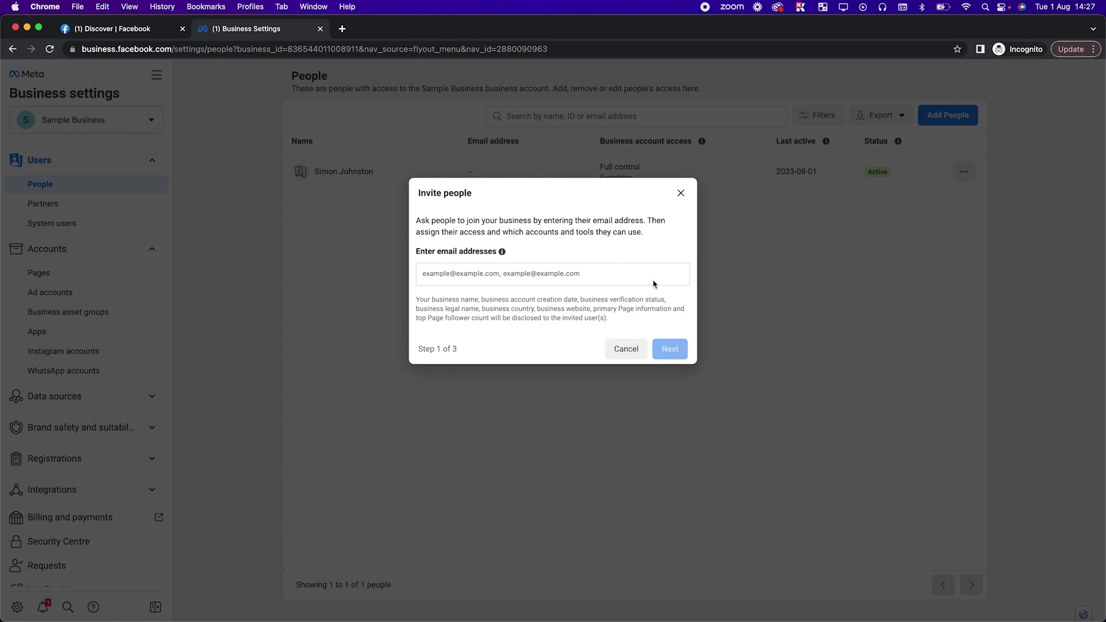
{"action": "type", "text": "test"}
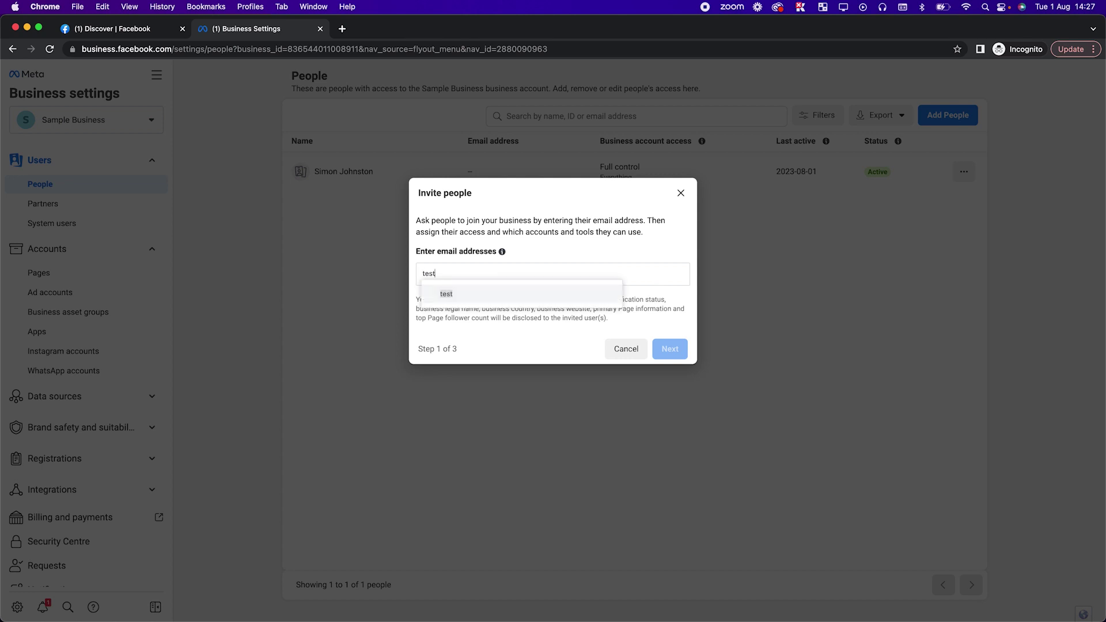
{"action": "type", "text": "email@g ai"}
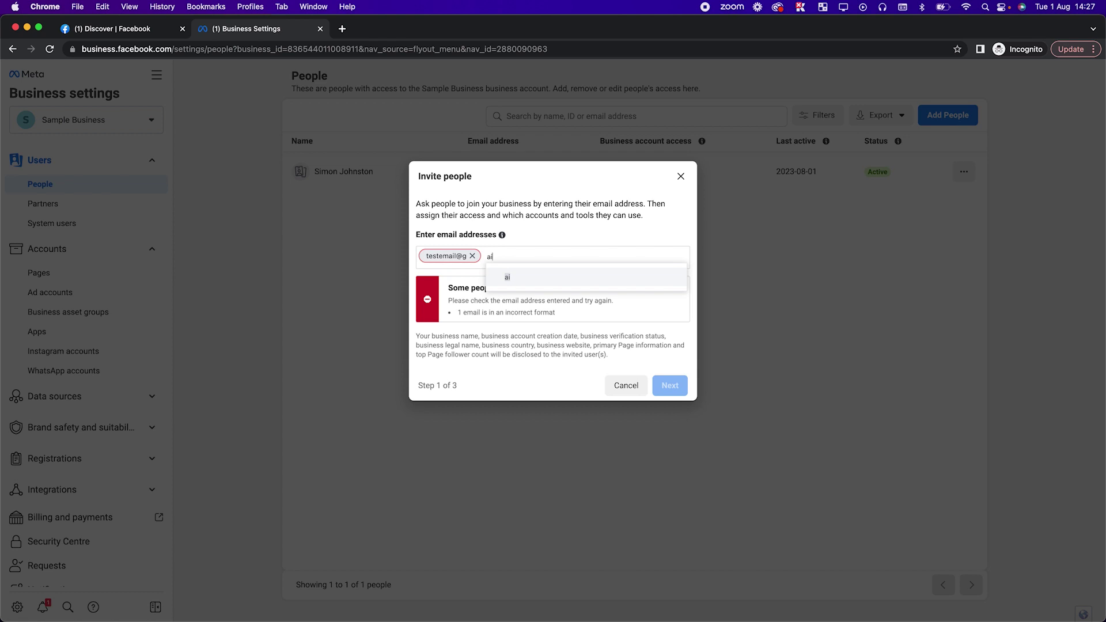
{"action": "key", "text": "BackSpace"}
{"action": "key", "text": "BackSpace"}
{"action": "type", "text": "test"}
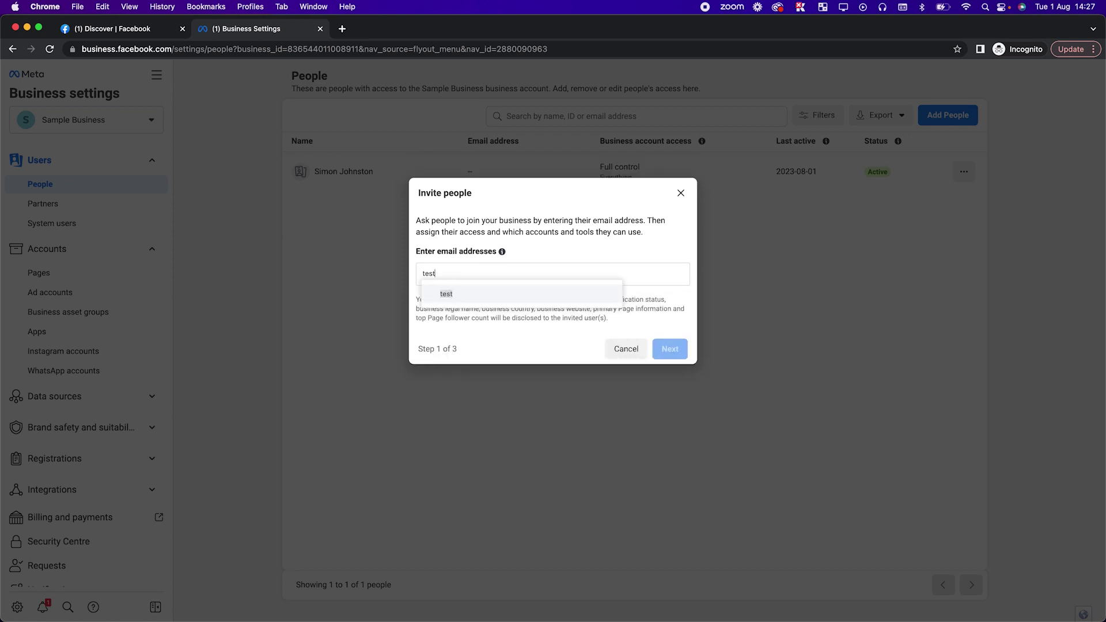
{"action": "type", "text": "@gmail.com"}
{"action": "key", "text": "Return"}
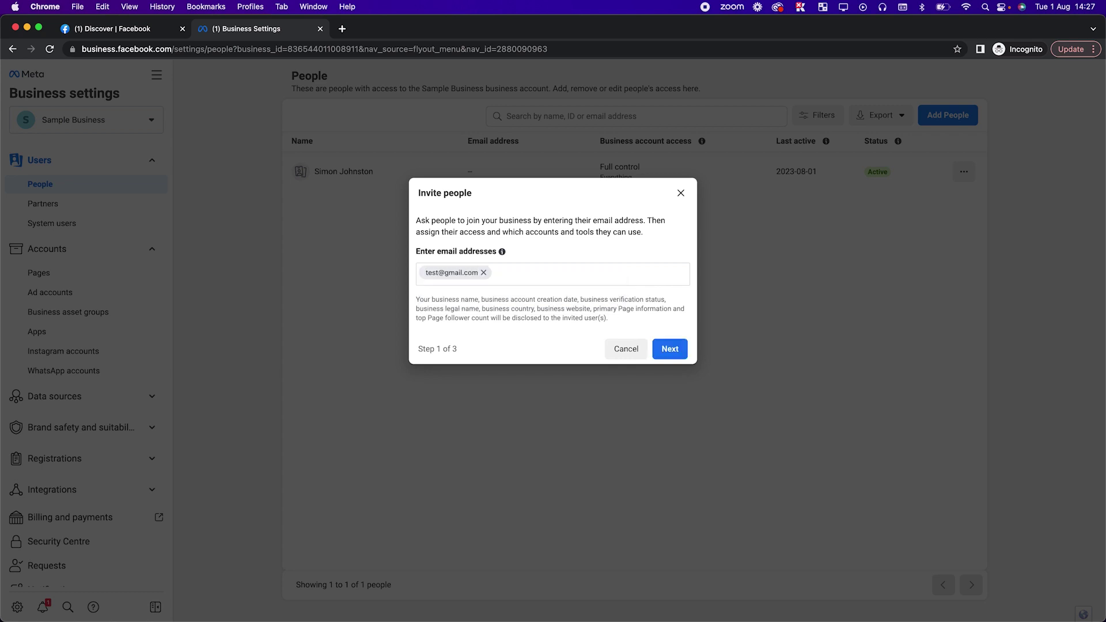
{"action": "left_click", "coordinate": [684, 348]}
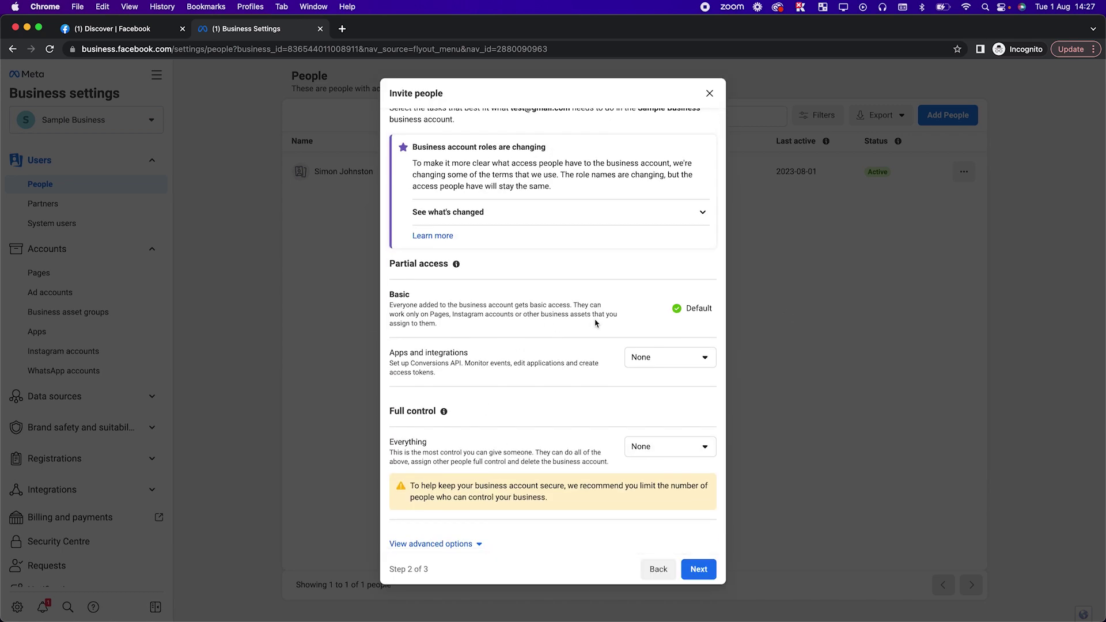
Grant View and manage for Apps and integrations and Manage for Everything.
{"action": "left_click", "coordinate": [650, 359]}
{"action": "left_click", "coordinate": [639, 403]}
{"action": "scroll", "coordinate": [639, 404], "scroll_direction": "down", "scroll_amount": 1}
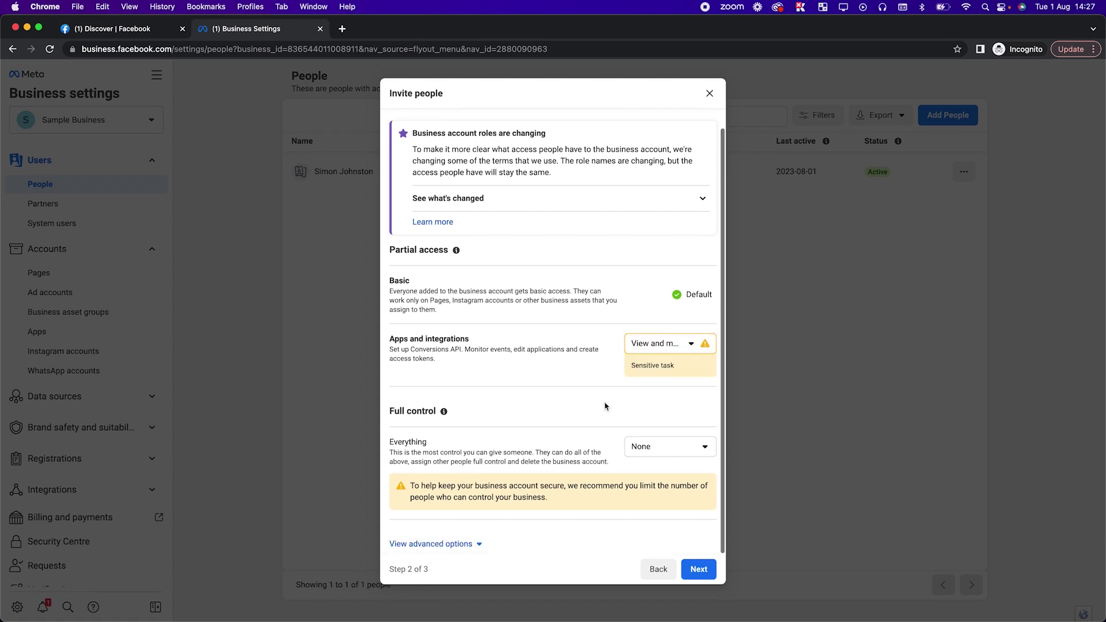
{"action": "left_click", "coordinate": [446, 544]}
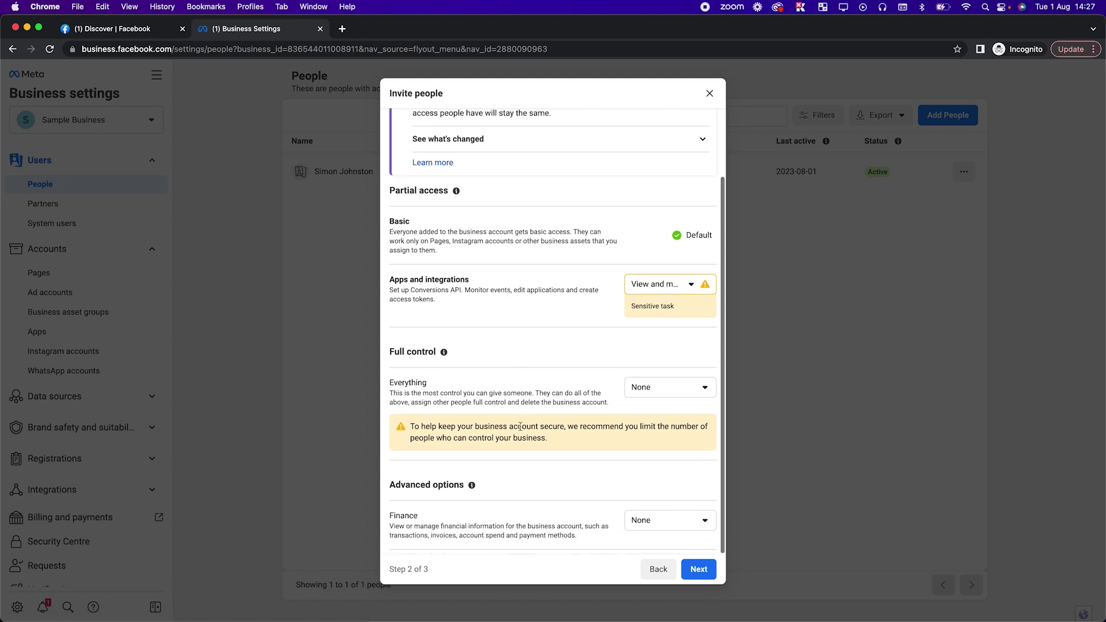
{"action": "left_click", "coordinate": [647, 393]}
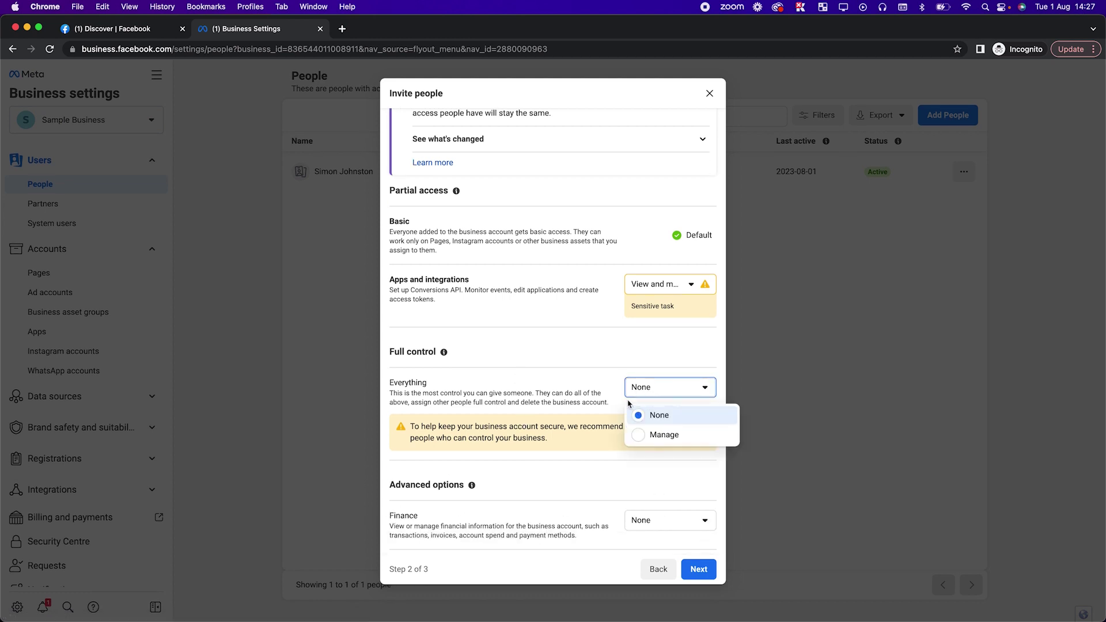
{"action": "left_click", "coordinate": [541, 345]}
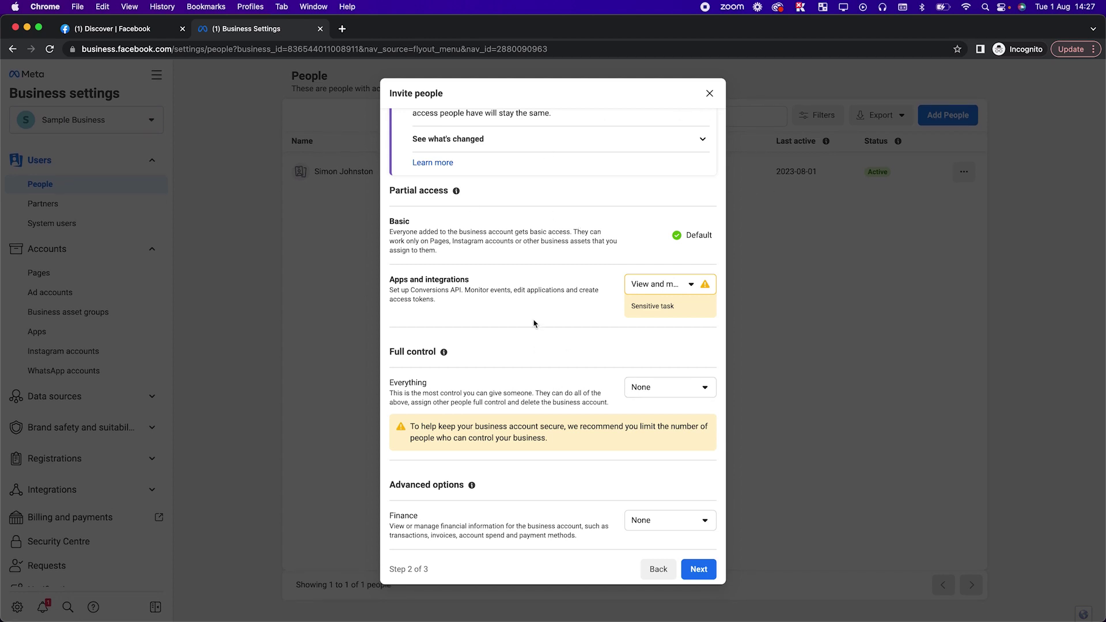
{"action": "left_click", "coordinate": [649, 386]}
{"action": "left_click", "coordinate": [654, 430]}
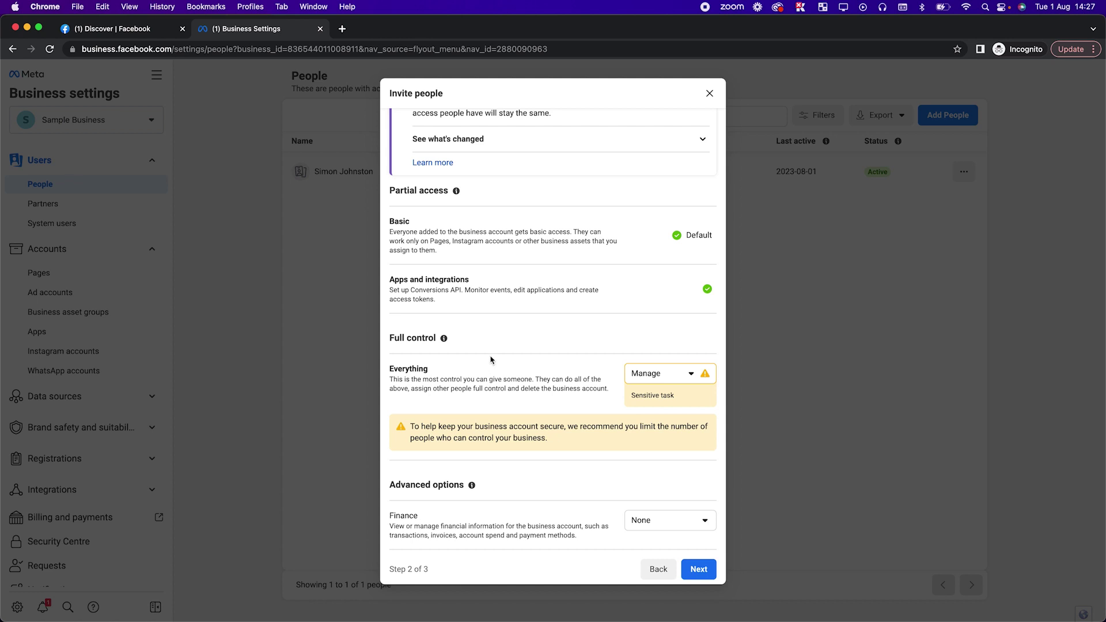
Continue to asset assignment and close the invite dialog.
{"action": "left_click", "coordinate": [699, 569]}
{"action": "mouse_move", "coordinate": [323, 226]}
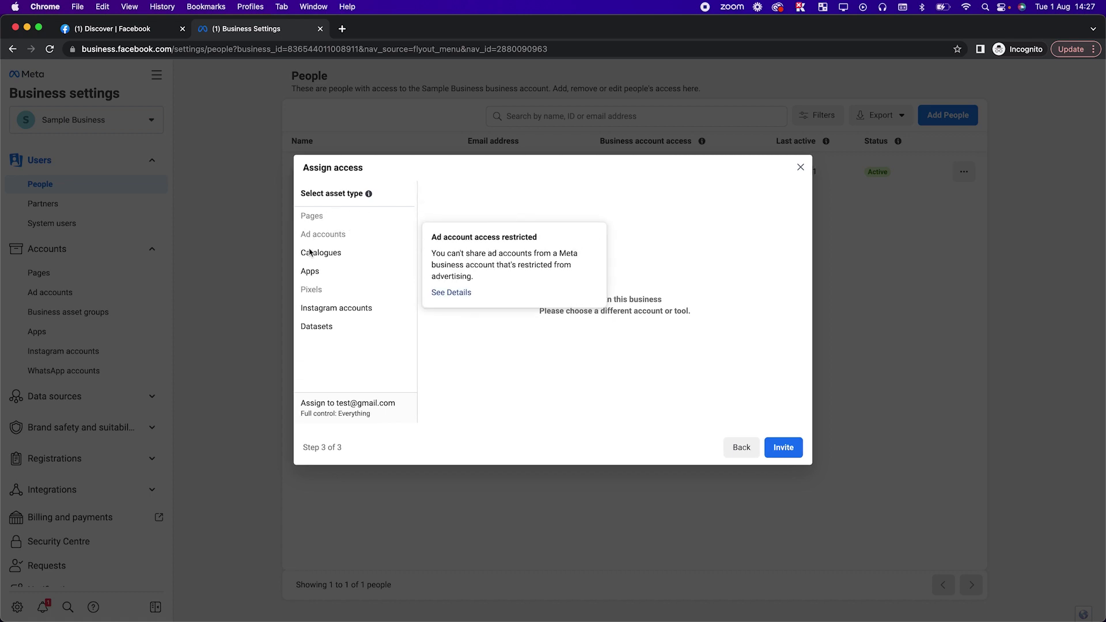
{"action": "left_click", "coordinate": [800, 167]}
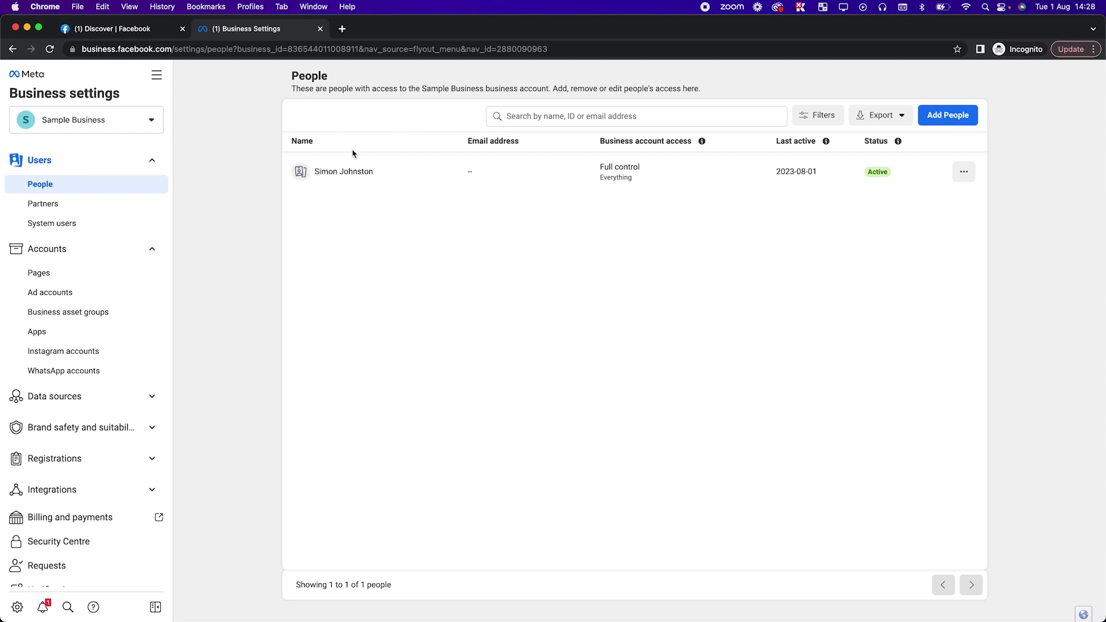
Open Partners under Users in the Business settings sidebar.
{"action": "left_click", "coordinate": [57, 201]}
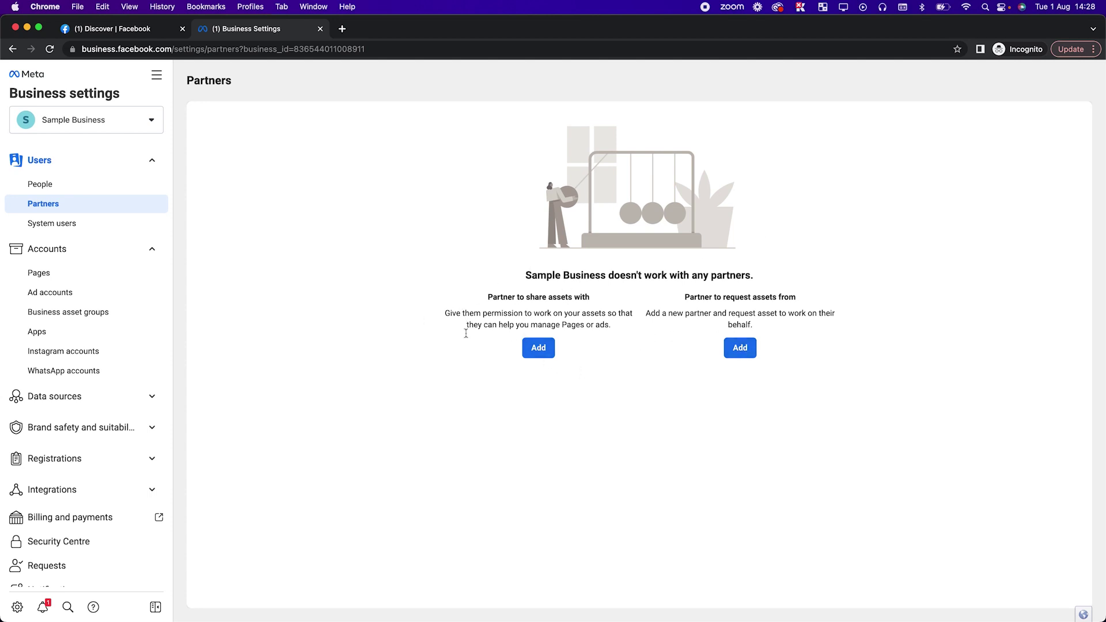
{"action": "scroll", "coordinate": [46, 424], "scroll_direction": "down", "scroll_amount": 3}
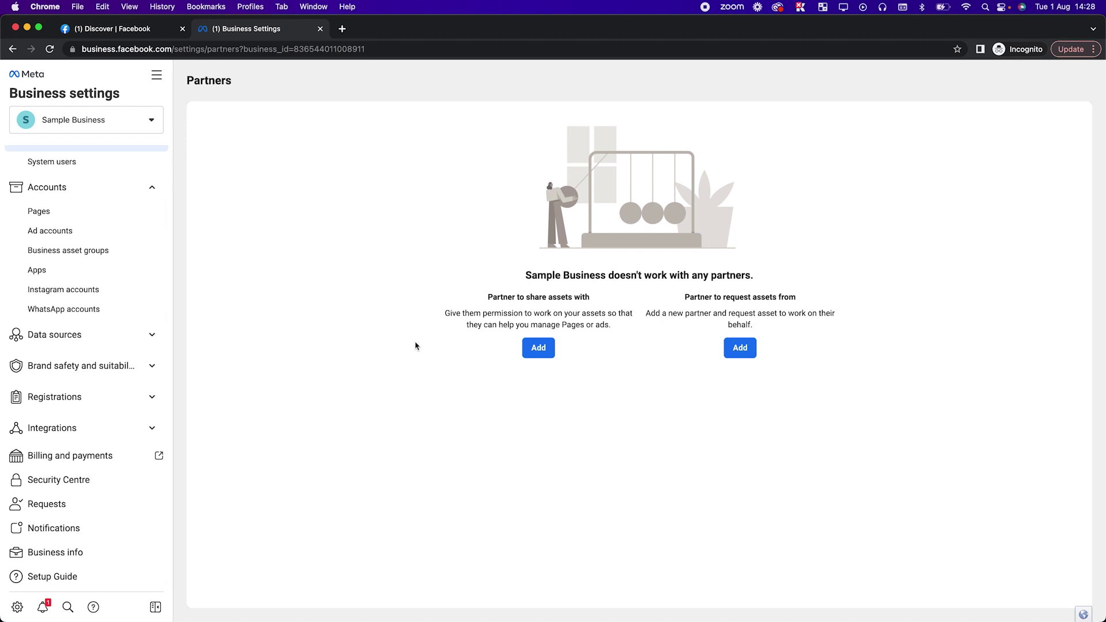
{"action": "left_click", "coordinate": [69, 552]}
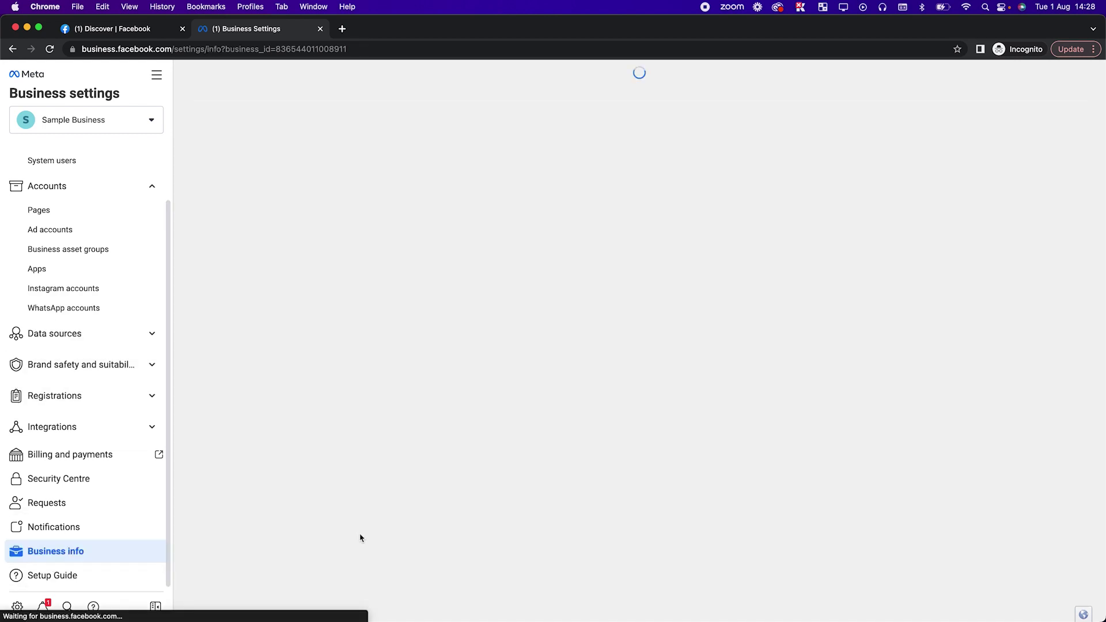
{"action": "scroll", "coordinate": [437, 387], "scroll_direction": "down", "scroll_amount": 1}
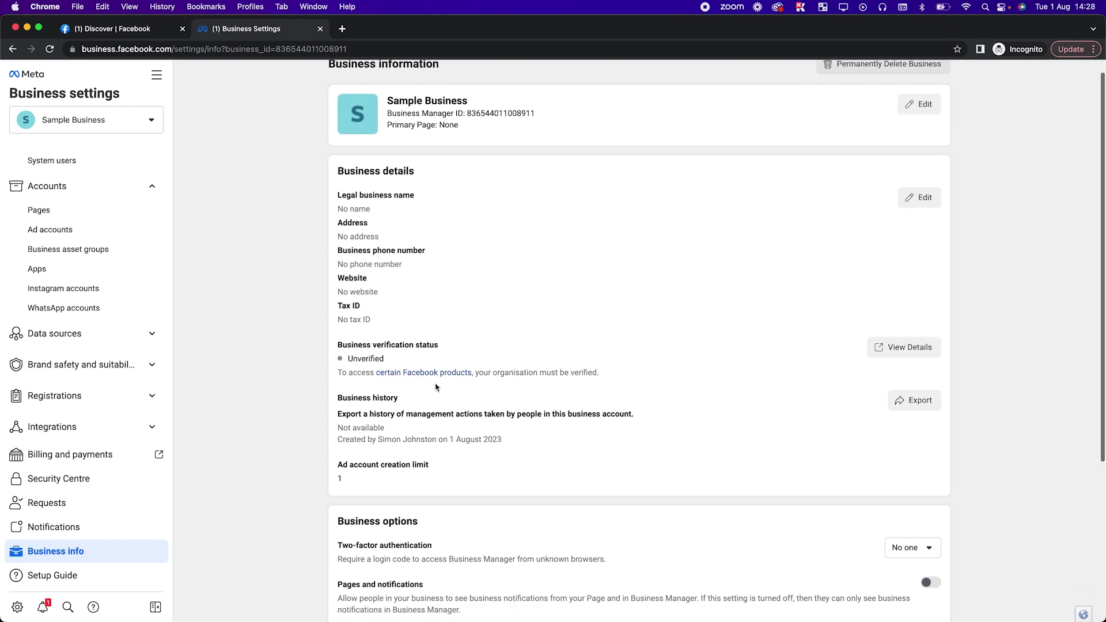
{"action": "scroll", "coordinate": [436, 387], "scroll_direction": "up", "scroll_amount": 1}
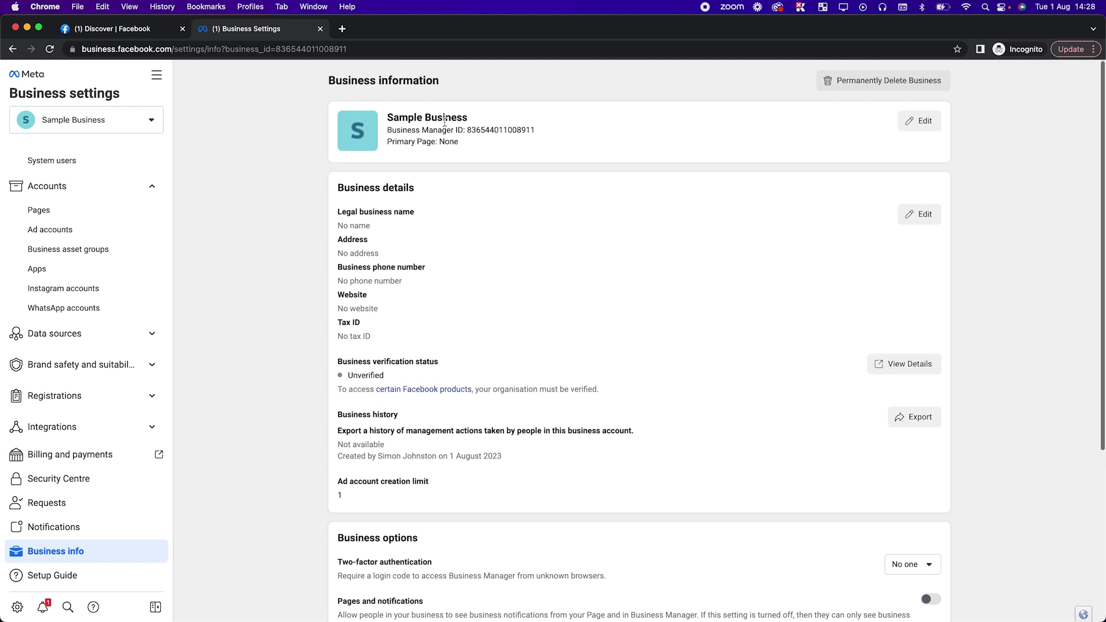
{"action": "triple_click", "coordinate": [402, 132]}
{"action": "double_click", "coordinate": [497, 131]}
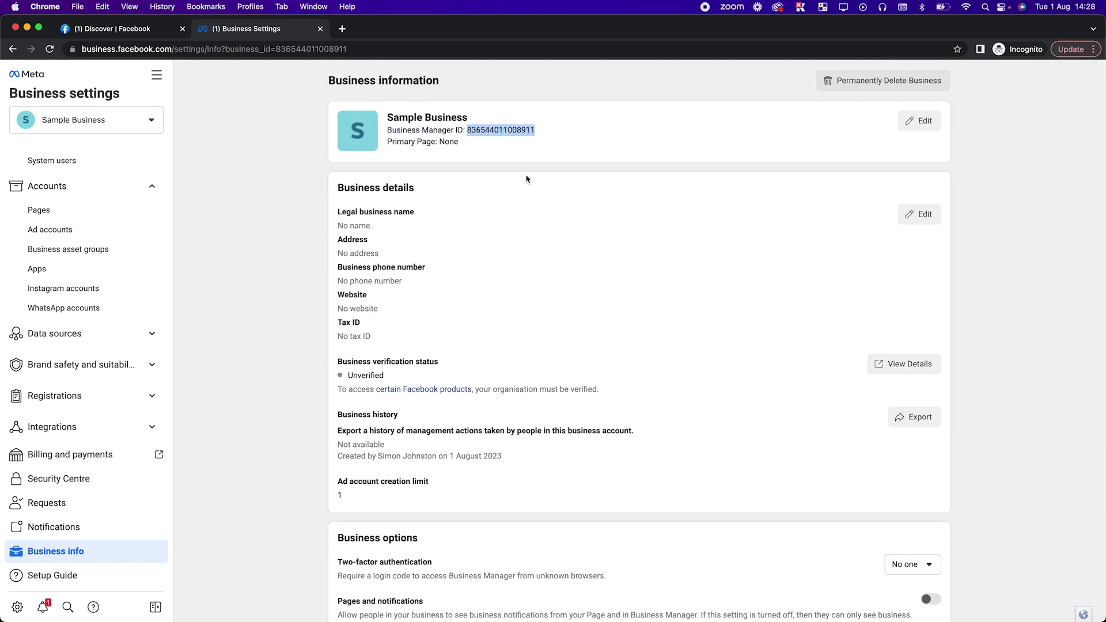
{"action": "left_click", "coordinate": [995, 223]}
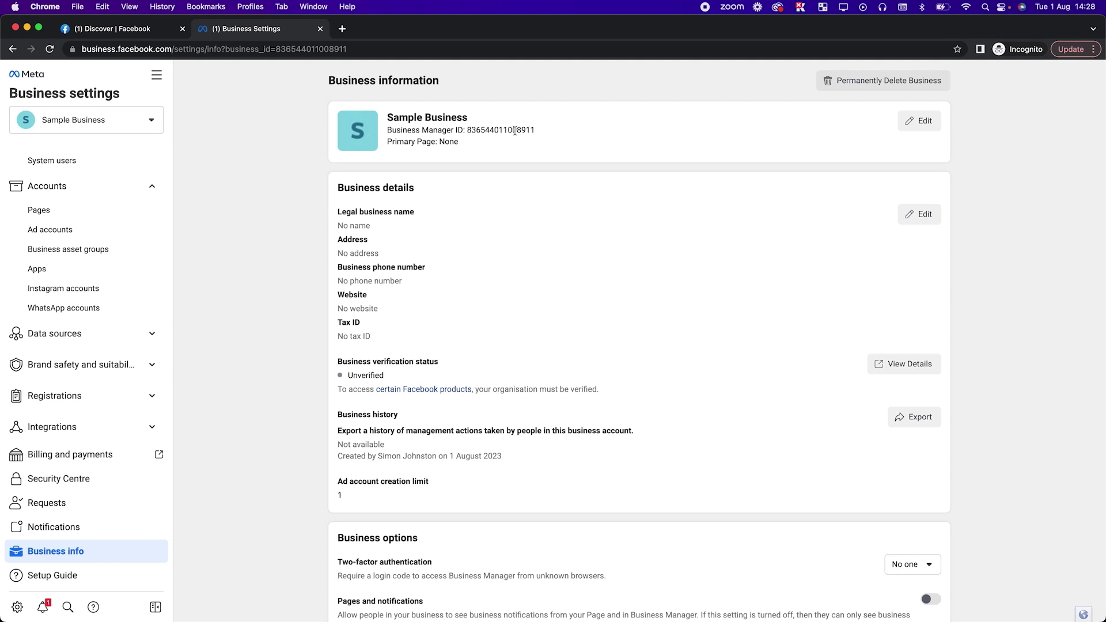
{"action": "double_click", "coordinate": [500, 130]}
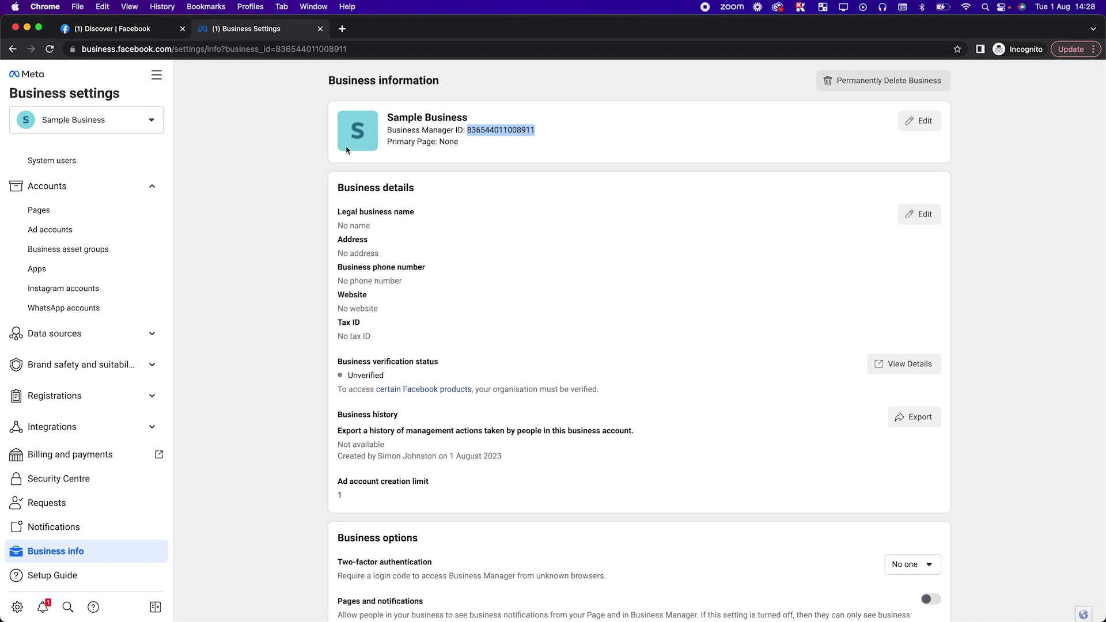
{"action": "left_click", "coordinate": [272, 224]}
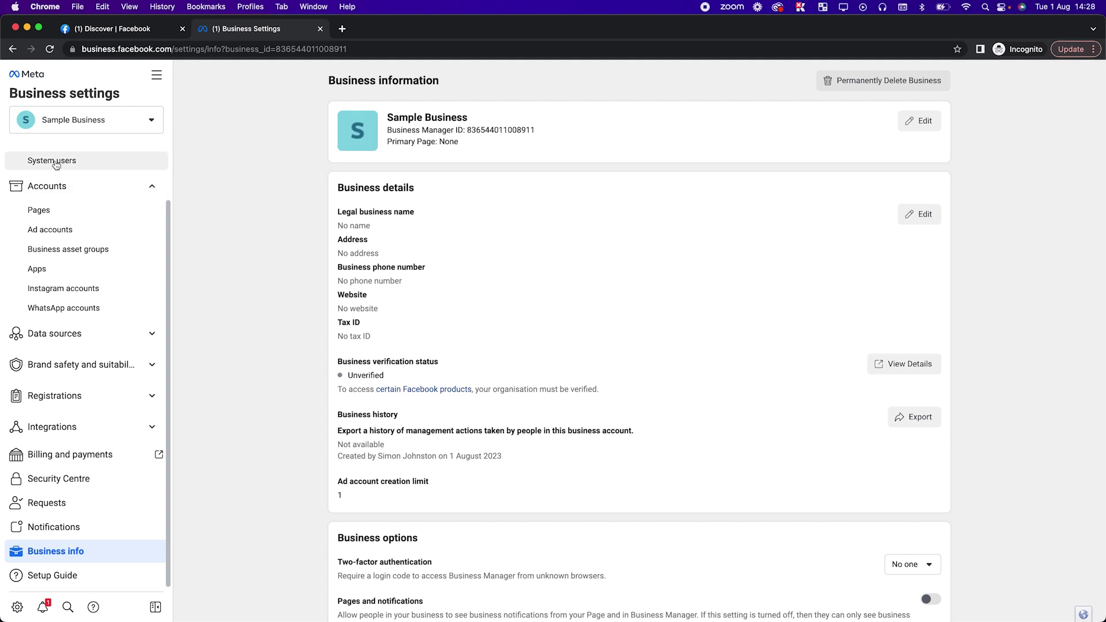
{"action": "scroll", "coordinate": [56, 165], "scroll_direction": "up", "scroll_amount": 2}
{"action": "left_click", "coordinate": [58, 194]}
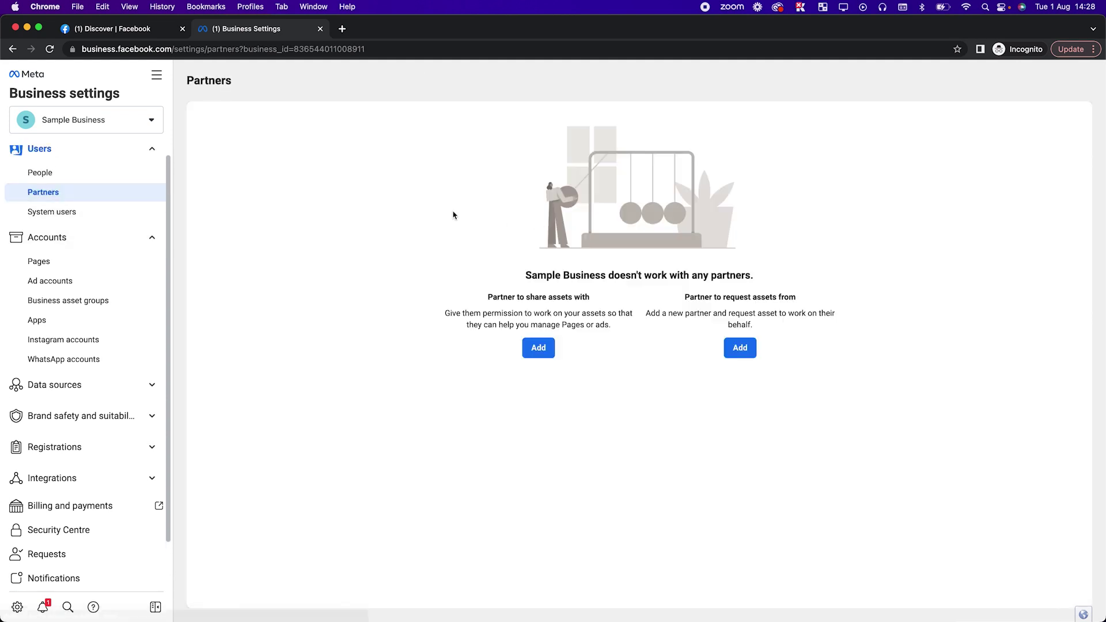
{"action": "left_click", "coordinate": [538, 358]}
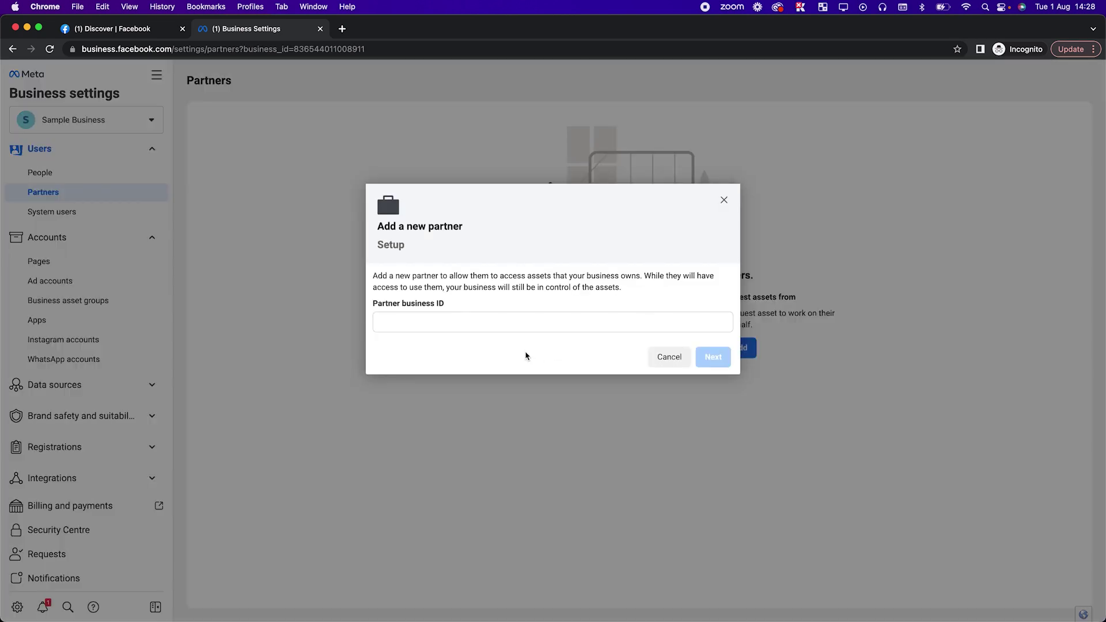
{"action": "left_click", "coordinate": [663, 357]}
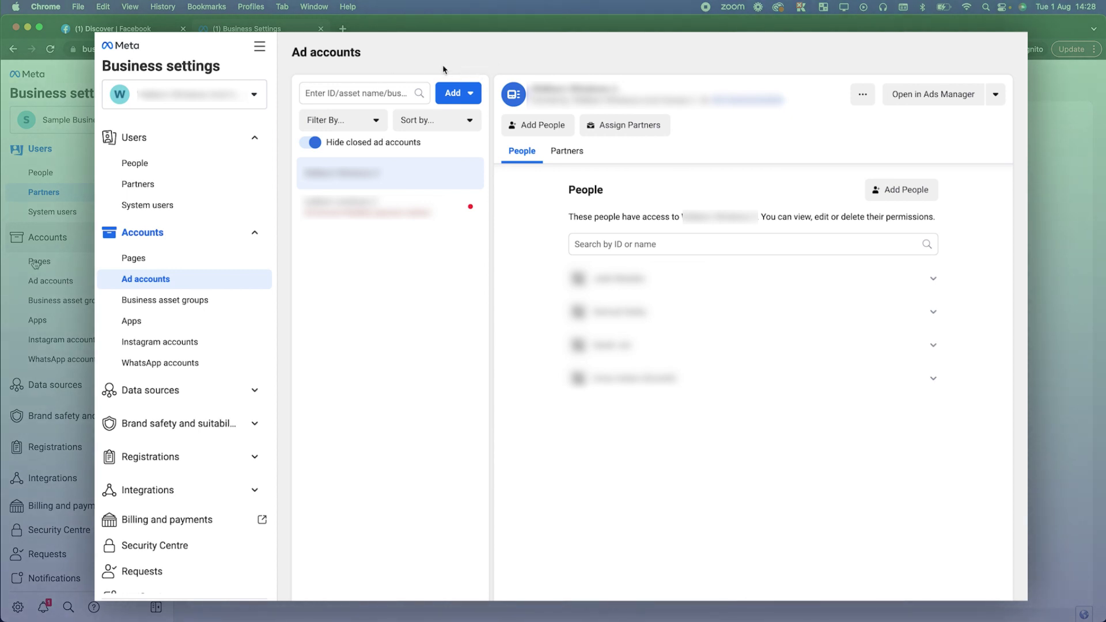
Start creating a new ad account named 'TEst Ad ACc'.
{"action": "left_click", "coordinate": [456, 93]}
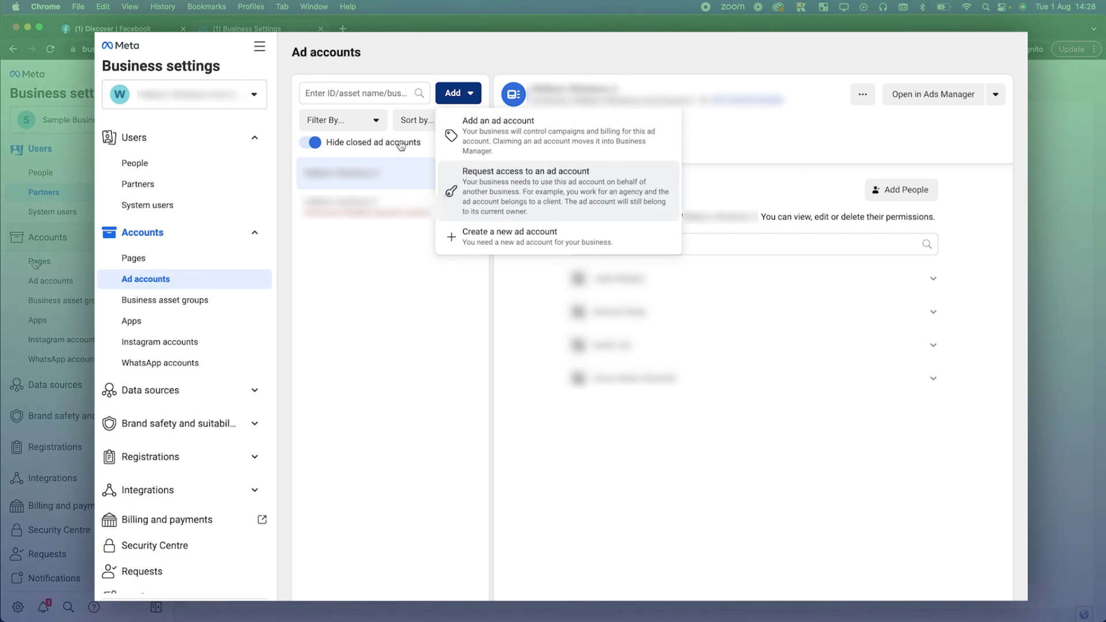
{"action": "left_click", "coordinate": [478, 233]}
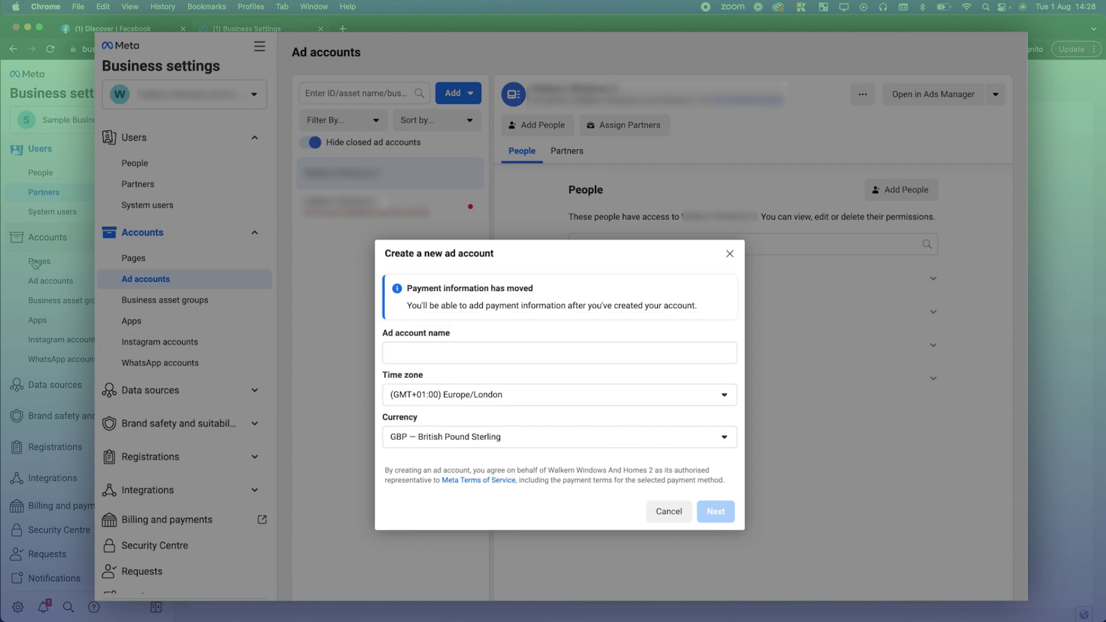
{"action": "left_click", "coordinate": [433, 356]}
{"action": "type", "text": "T"}
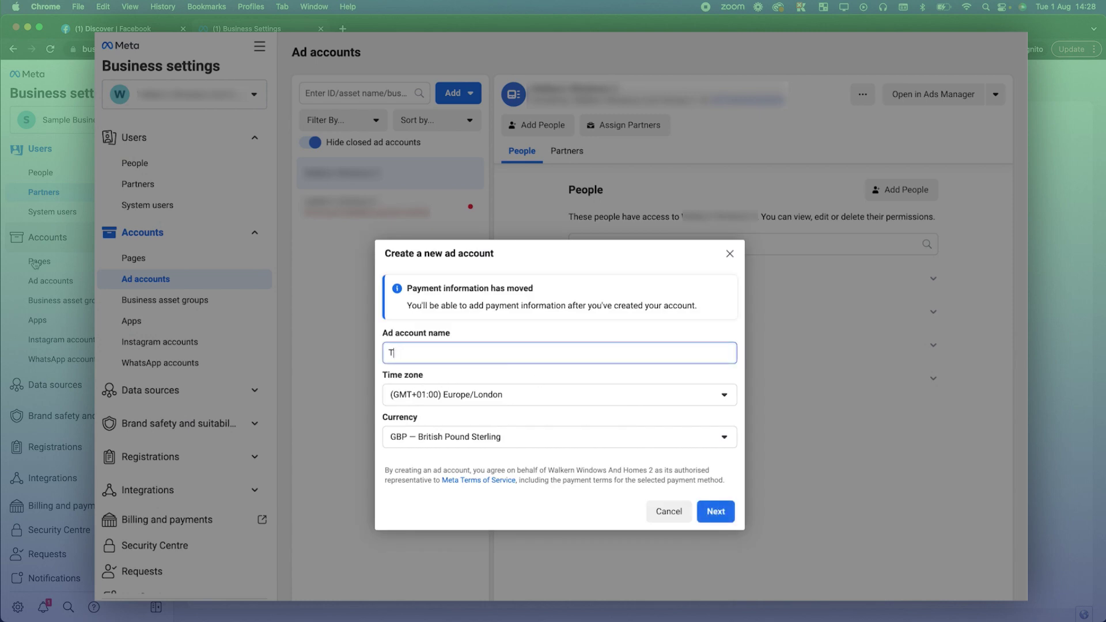
{"action": "type", "text": "Est Ad ACc"}
{"action": "left_click", "coordinate": [707, 511]}
Choose My business, then go back and close the form without creating.
{"action": "left_click", "coordinate": [490, 258]}
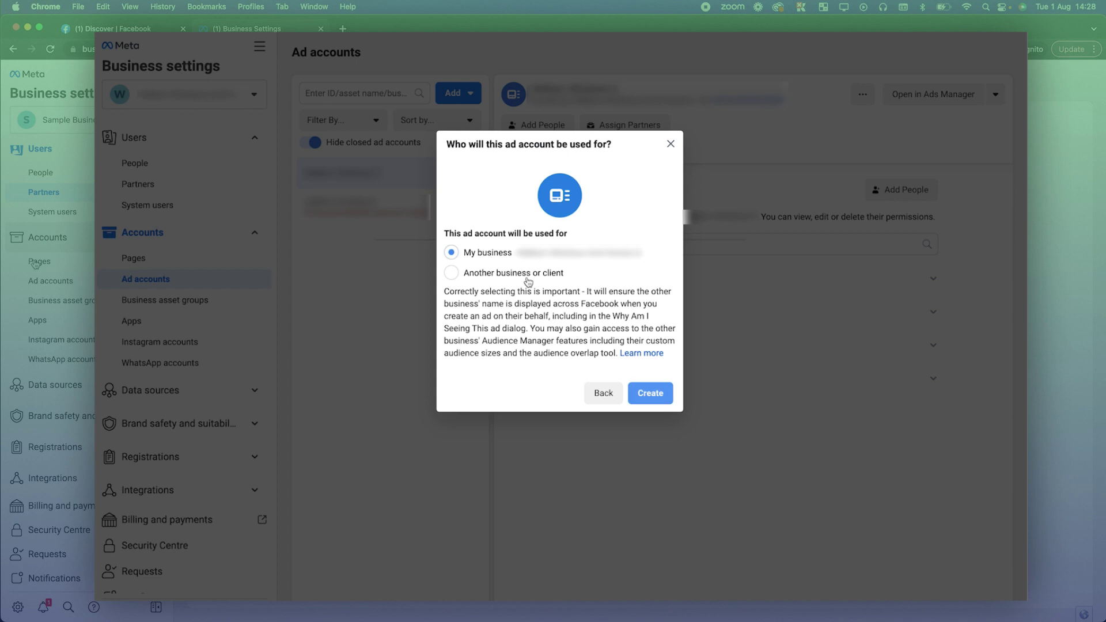
{"action": "left_click", "coordinate": [639, 401]}
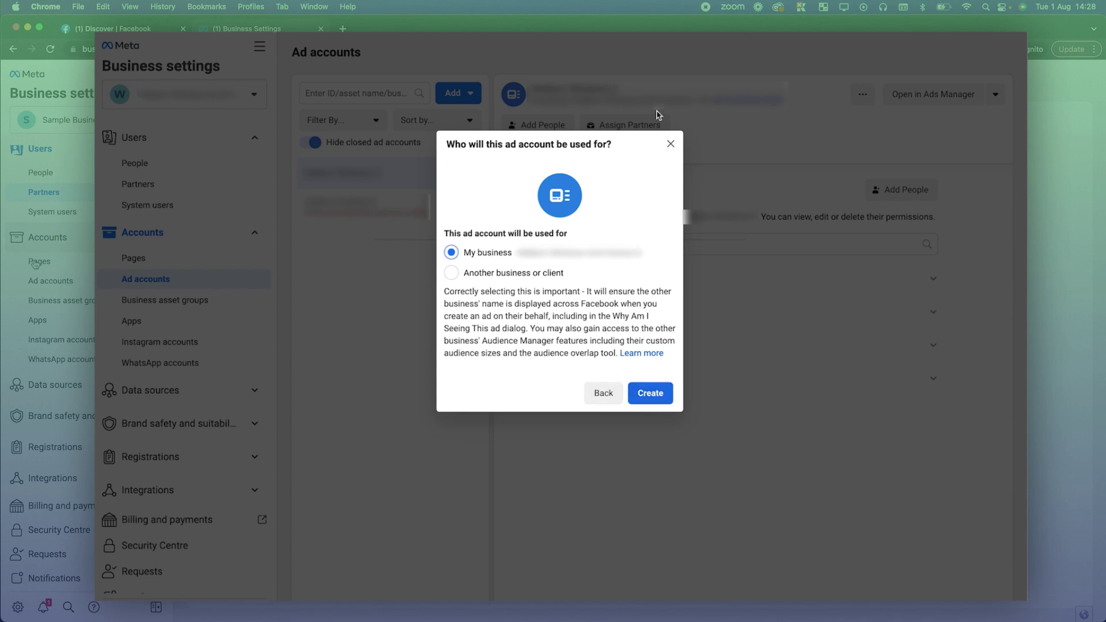
{"action": "left_click", "coordinate": [602, 393]}
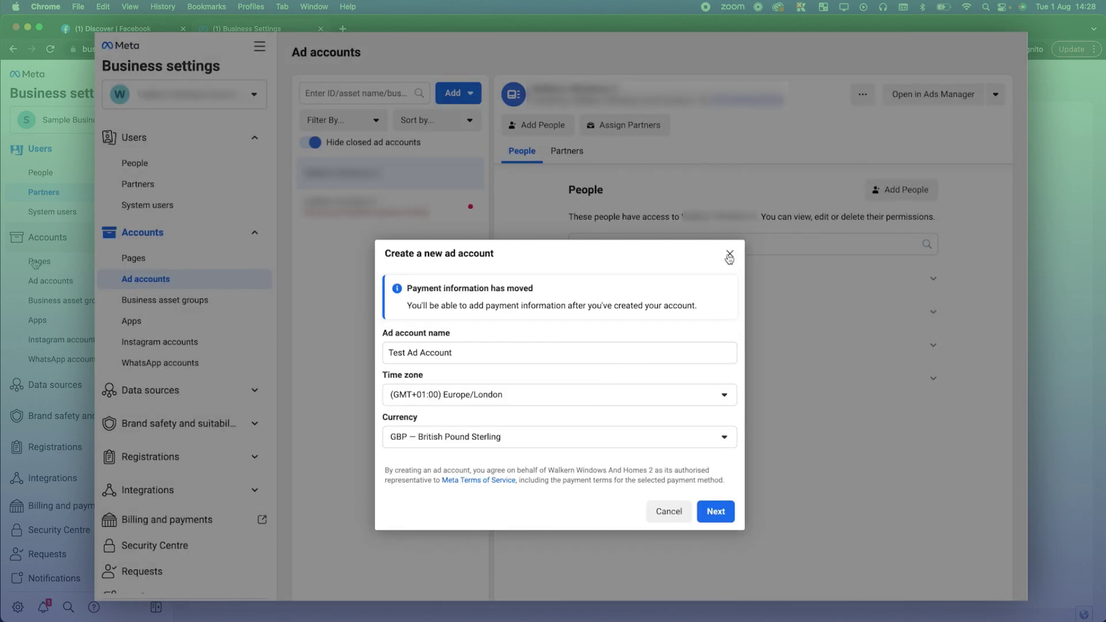
{"action": "left_click", "coordinate": [730, 253]}
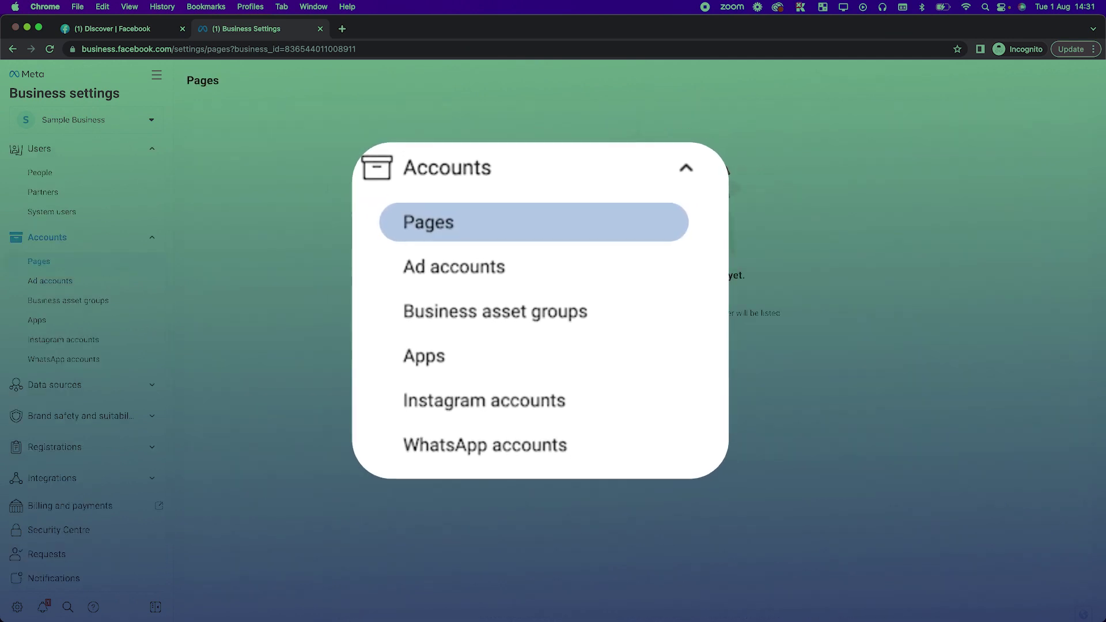
Begin adding an existing Facebook Page, then close that form.
{"action": "mouse_move", "coordinate": [634, 347]}
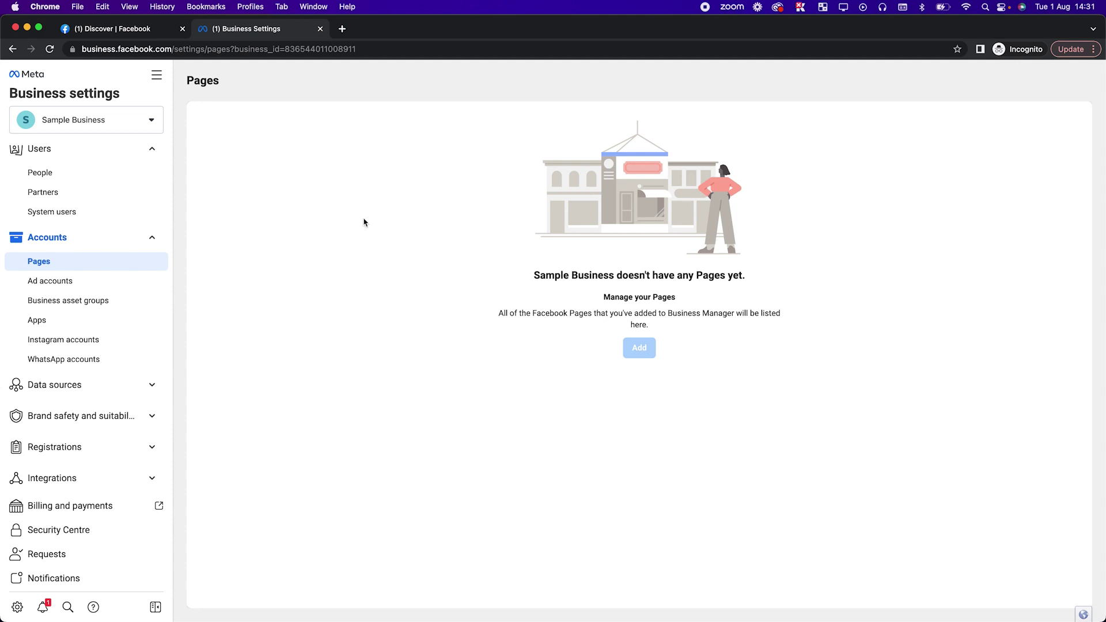
{"action": "mouse_move", "coordinate": [641, 365]}
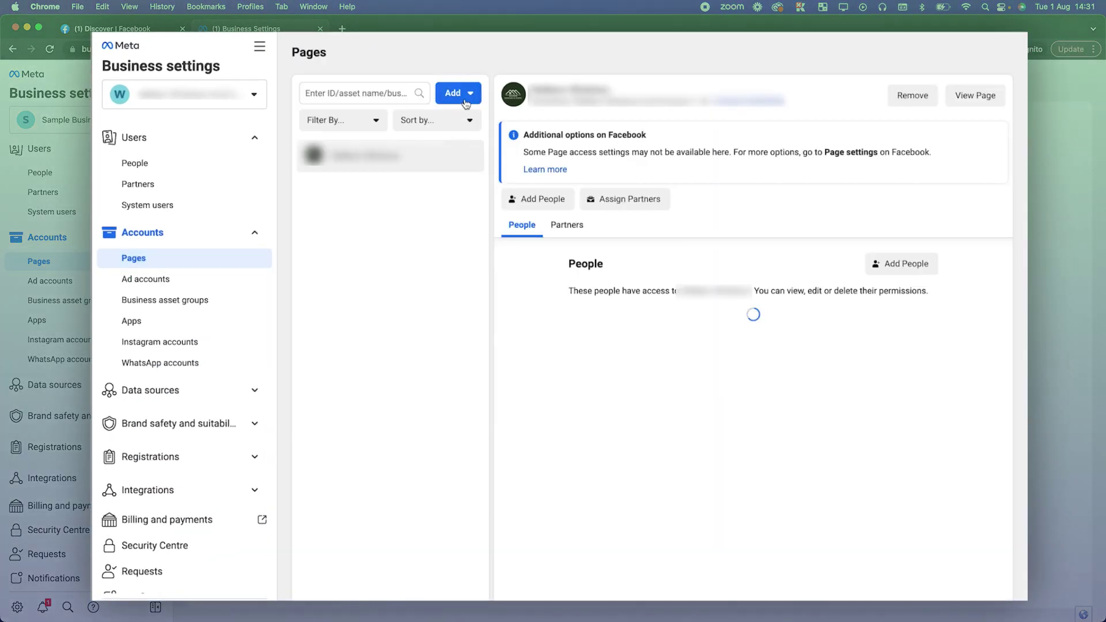
{"action": "left_click", "coordinate": [472, 94]}
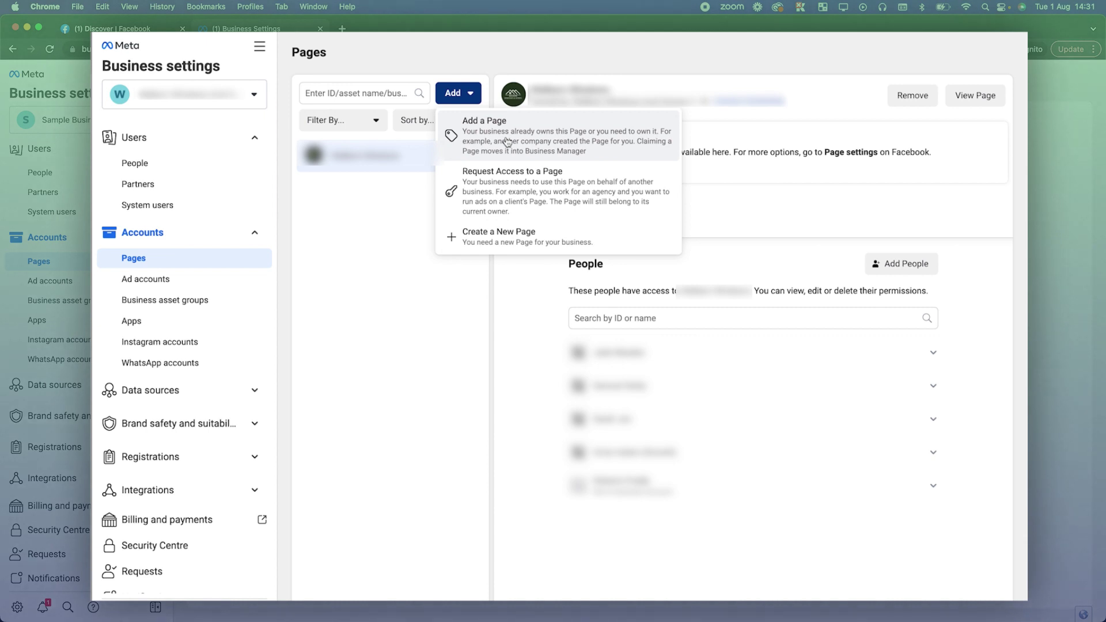
{"action": "left_click", "coordinate": [507, 143]}
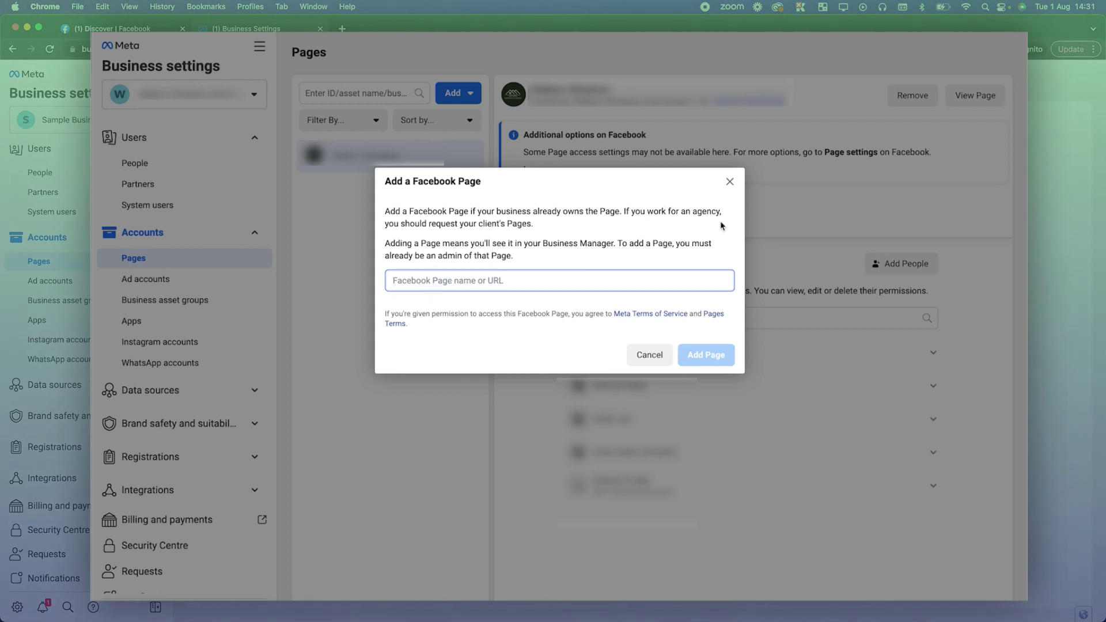
{"action": "left_click", "coordinate": [730, 181]}
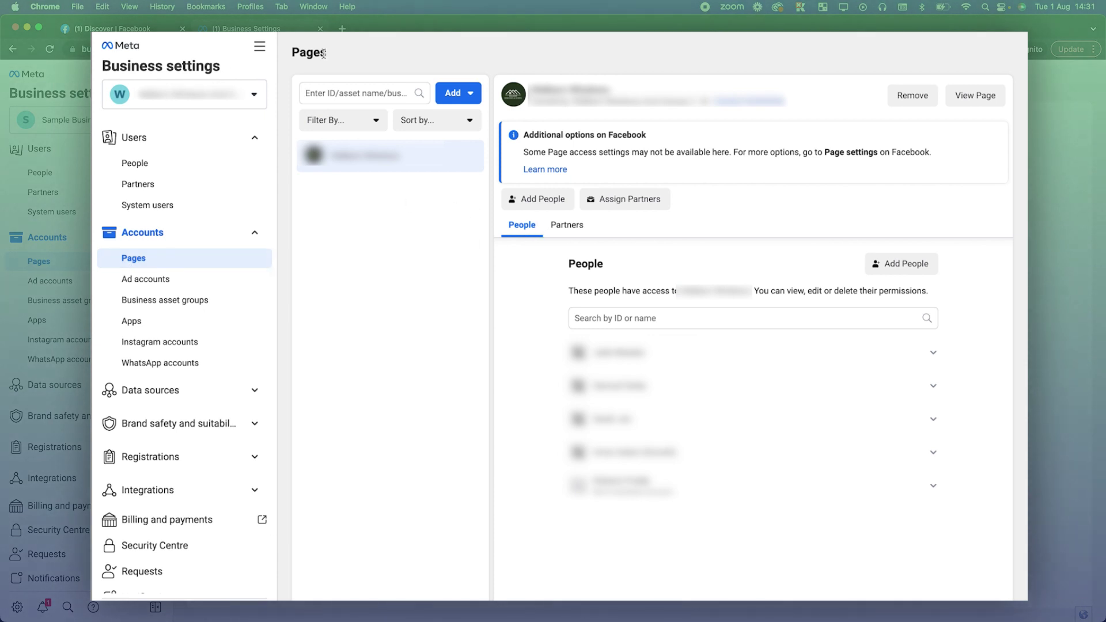
Open Ads Manager from the All tools menu.
{"action": "left_click", "coordinate": [264, 55]}
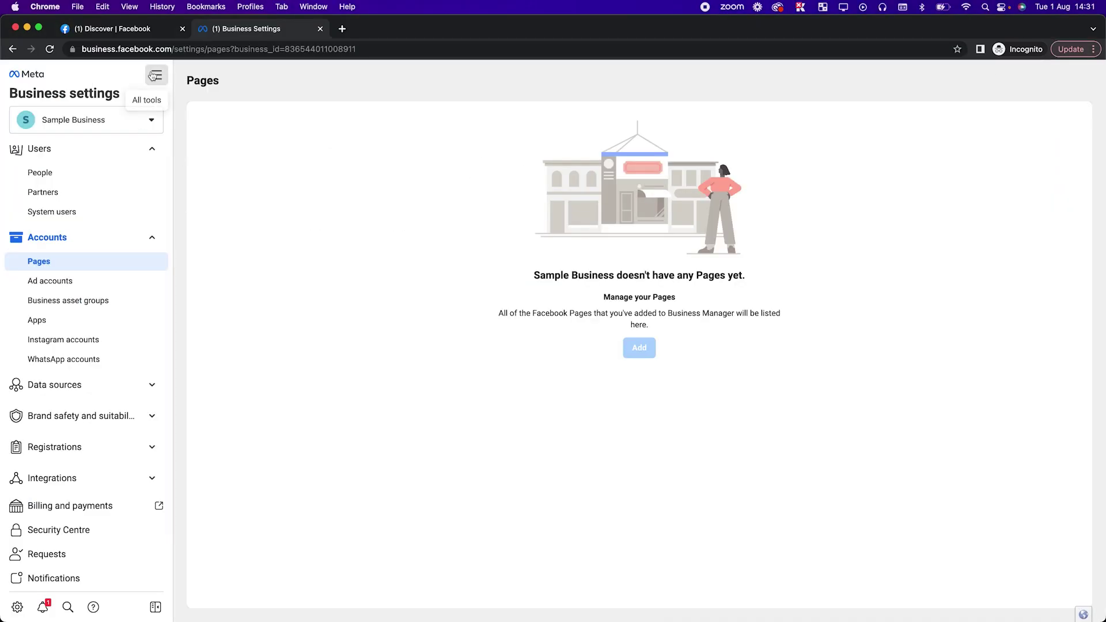
{"action": "left_click", "coordinate": [153, 75]}
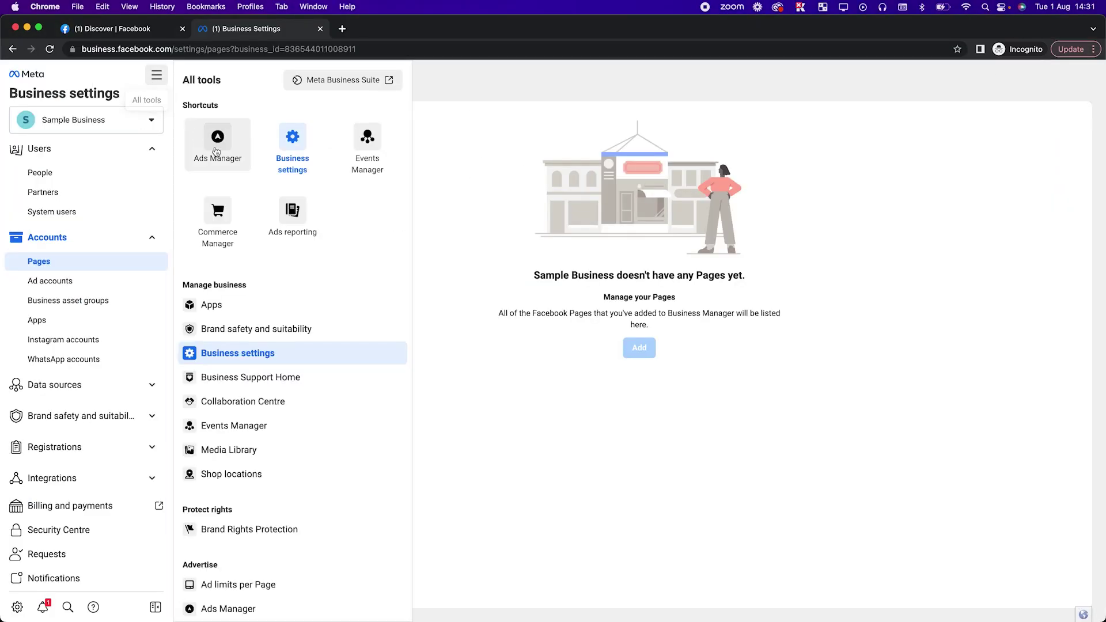
{"action": "left_click", "coordinate": [219, 151]}
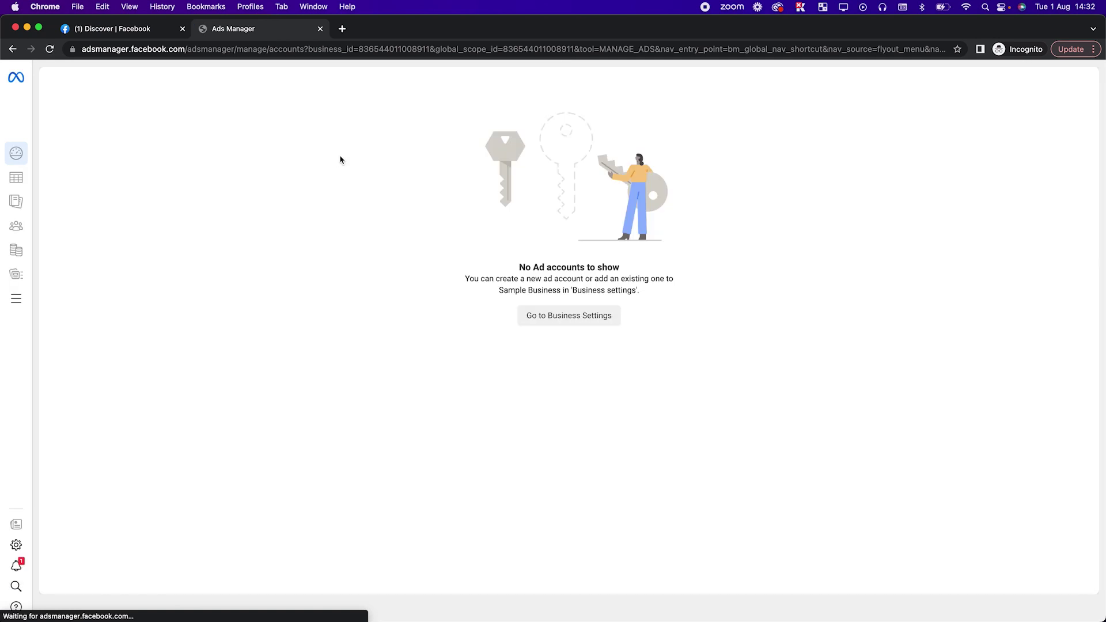